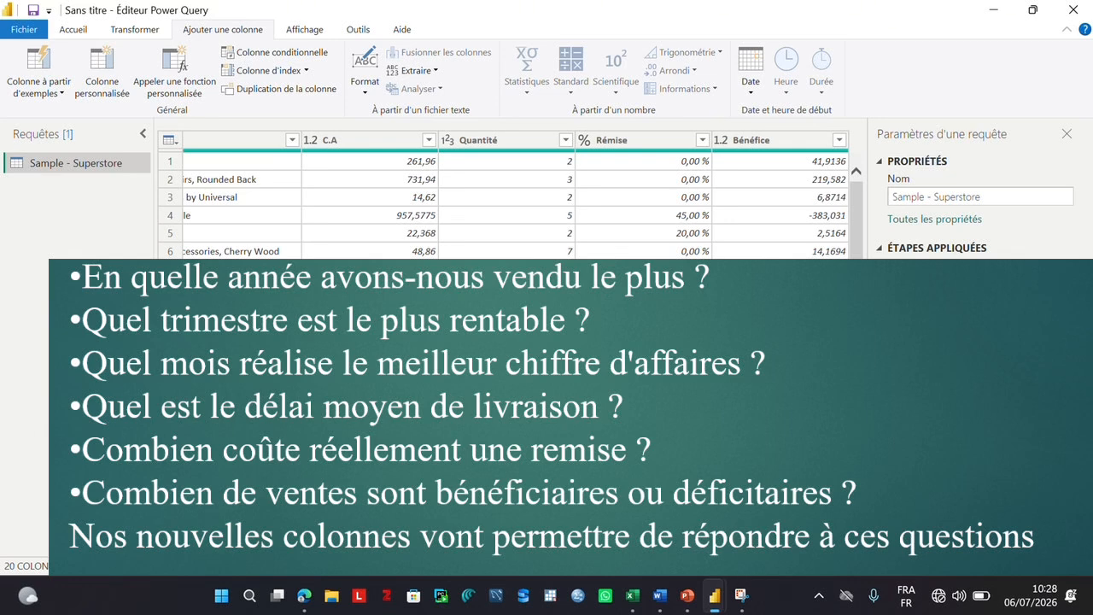
scroll(516, 341, left, 1)
scroll(516, 342, right, 1)
drag(750, 552, 795, 551)
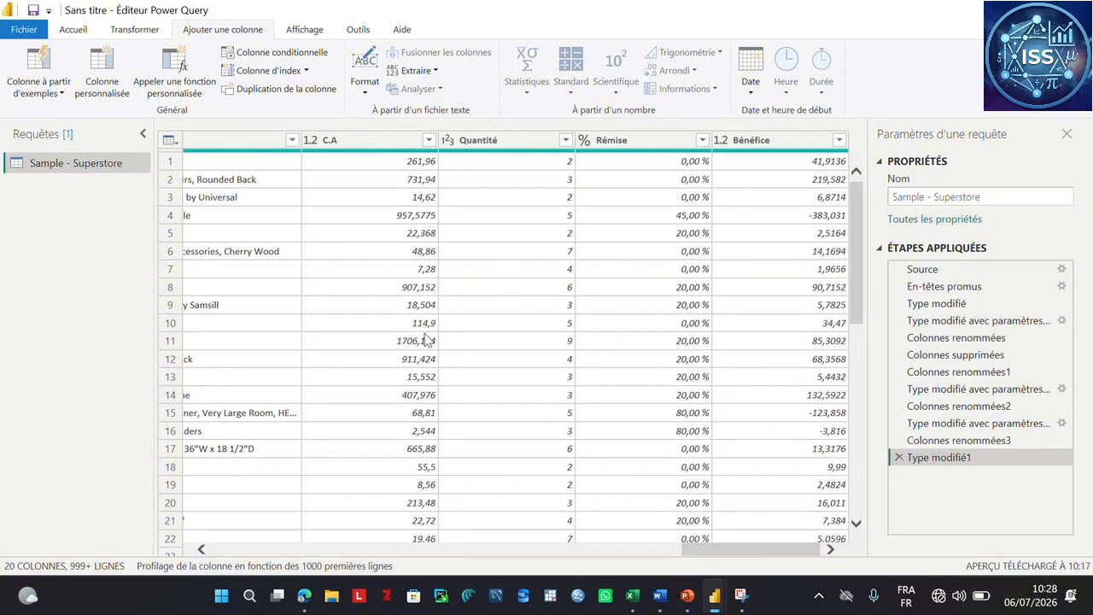
click(135, 30)
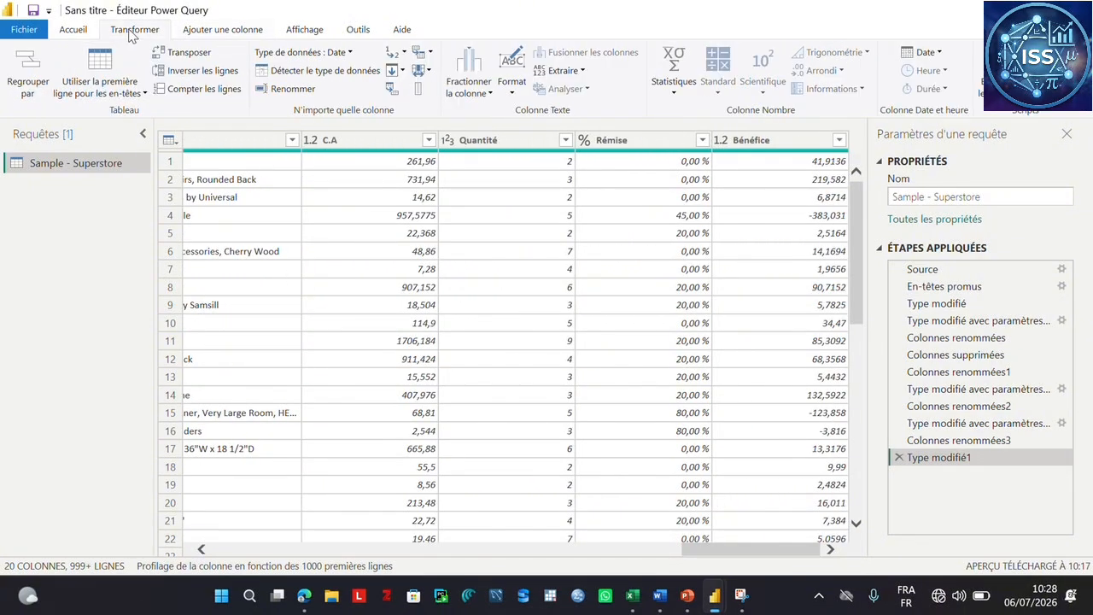
click(183, 34)
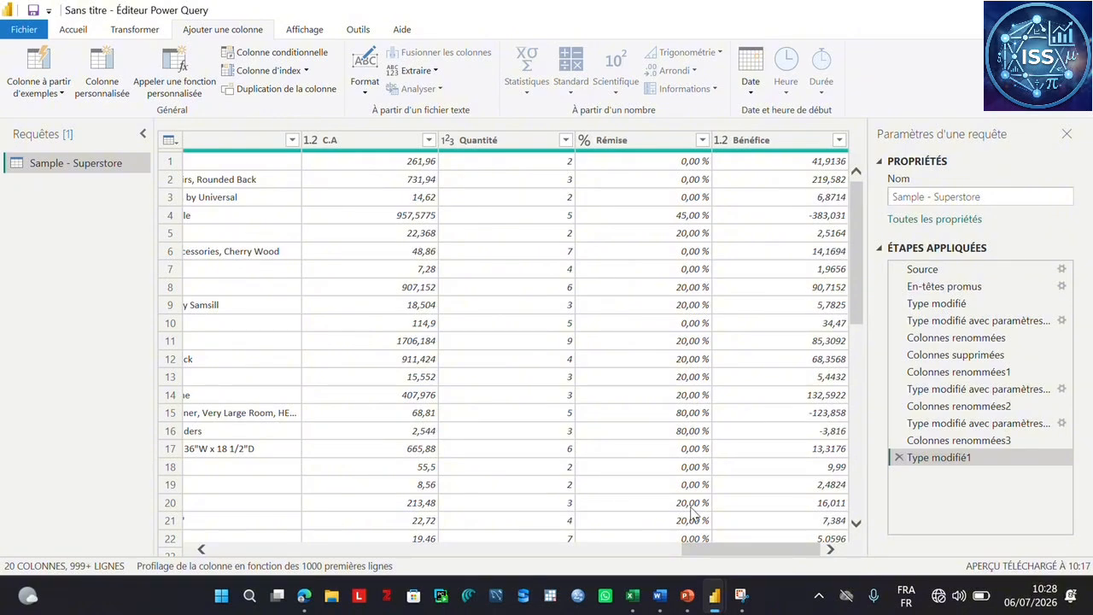
Step: Add a new column containing the year (Année) extracted from the Date de Commande column
drag(716, 554, 221, 545)
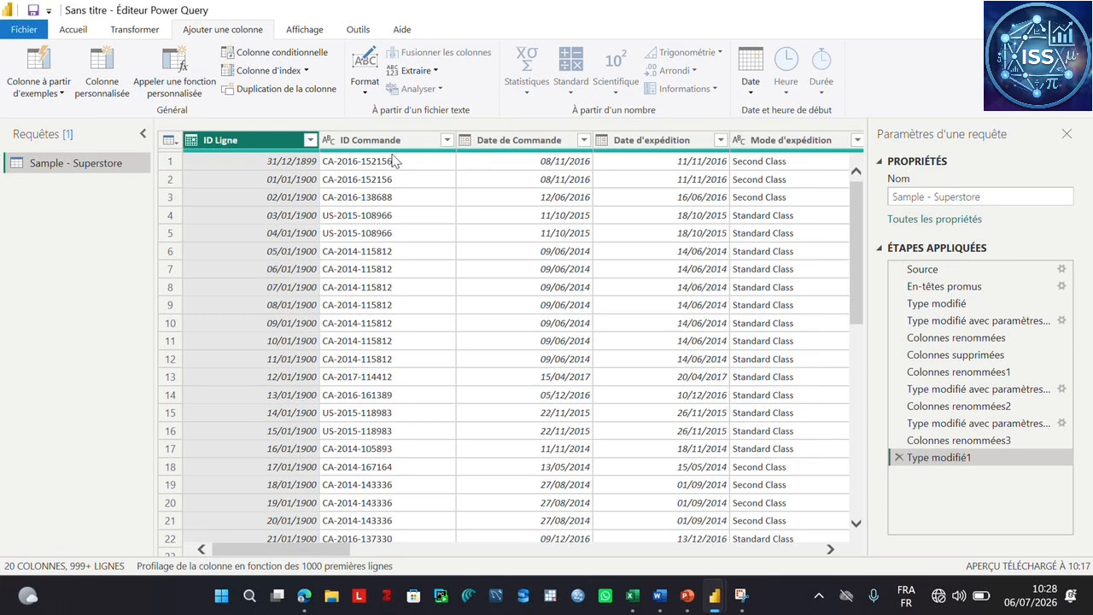
click(364, 142)
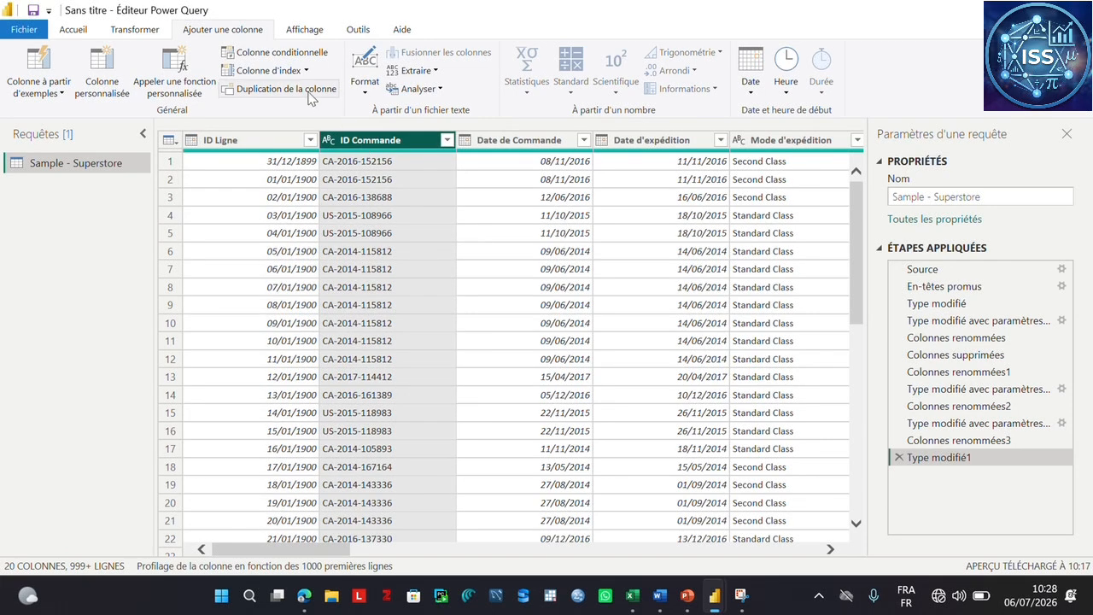
click(543, 144)
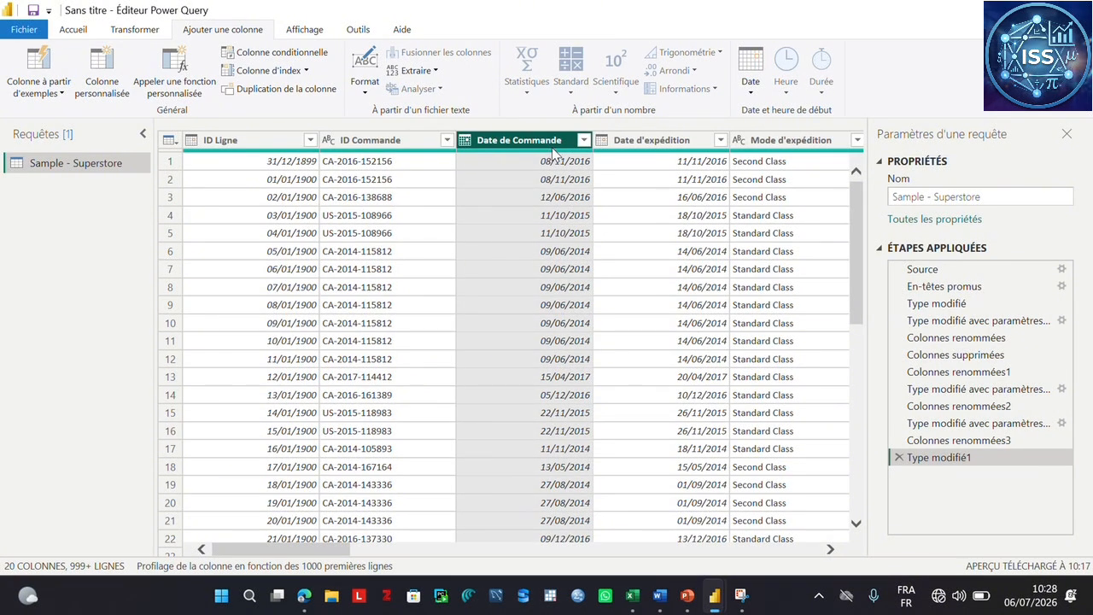
click(750, 94)
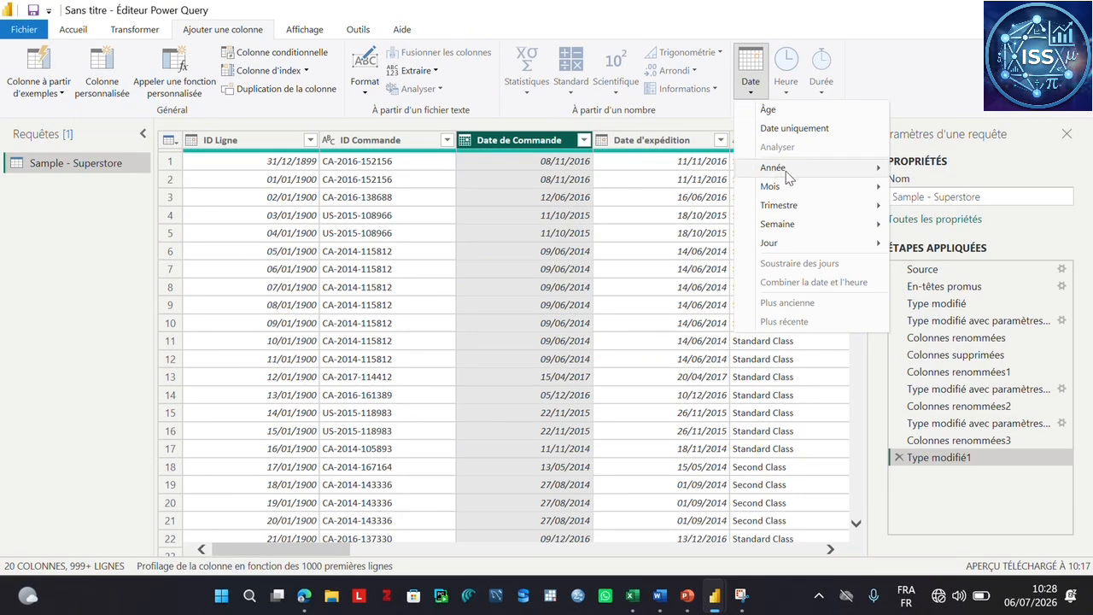
mouse_move(788, 177)
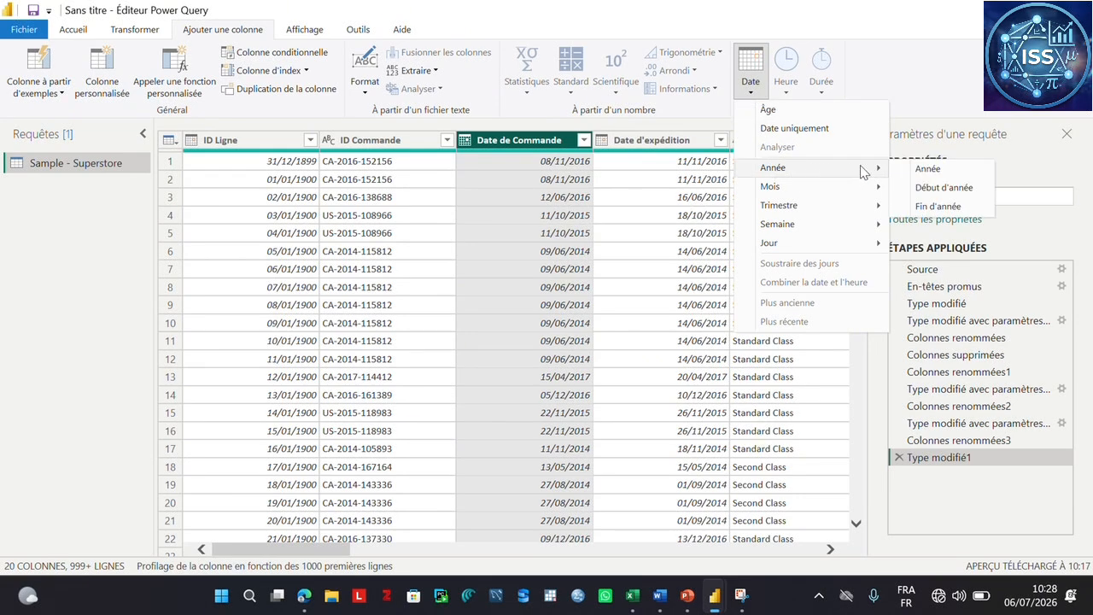
click(917, 170)
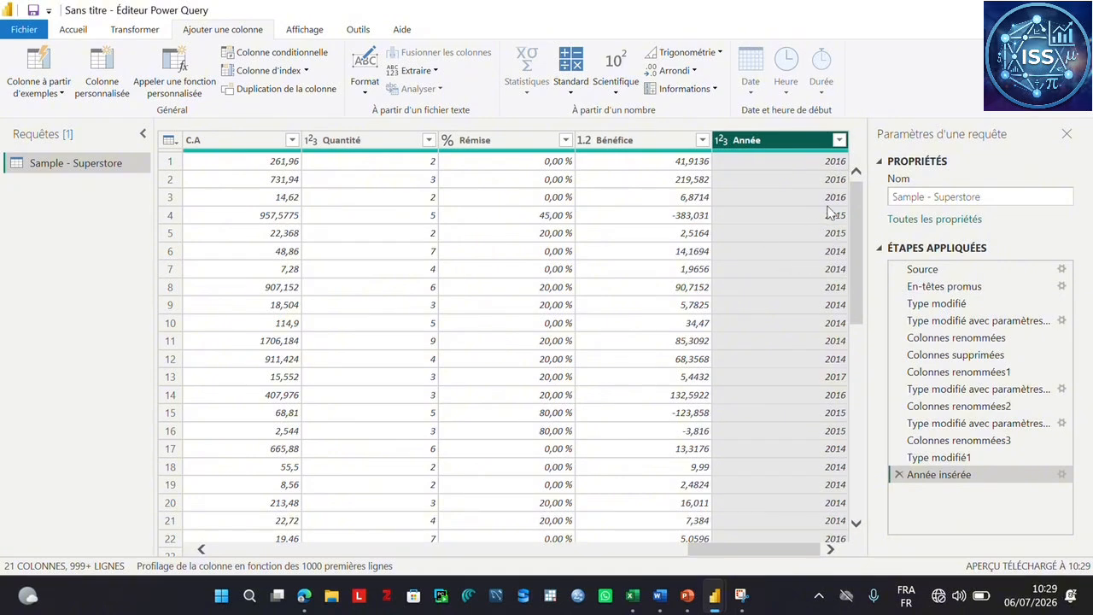
Step: Add a new column containing the quarter of the year (Trimestre de l'année) extracted from the Date d'expédition column
key(alt+Tab)
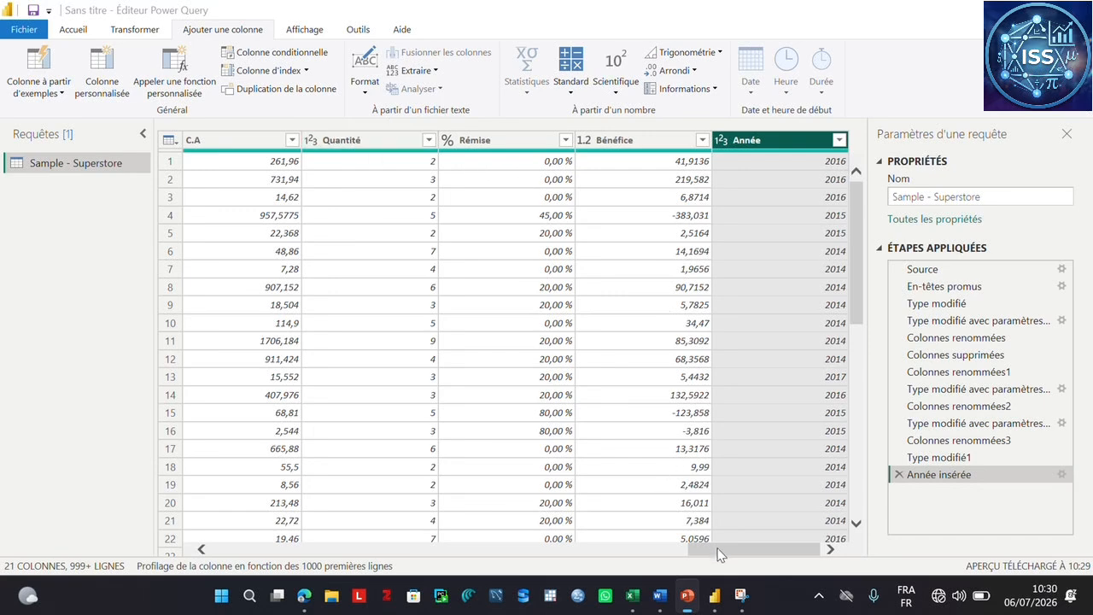
click(551, 546)
drag(550, 544, 271, 513)
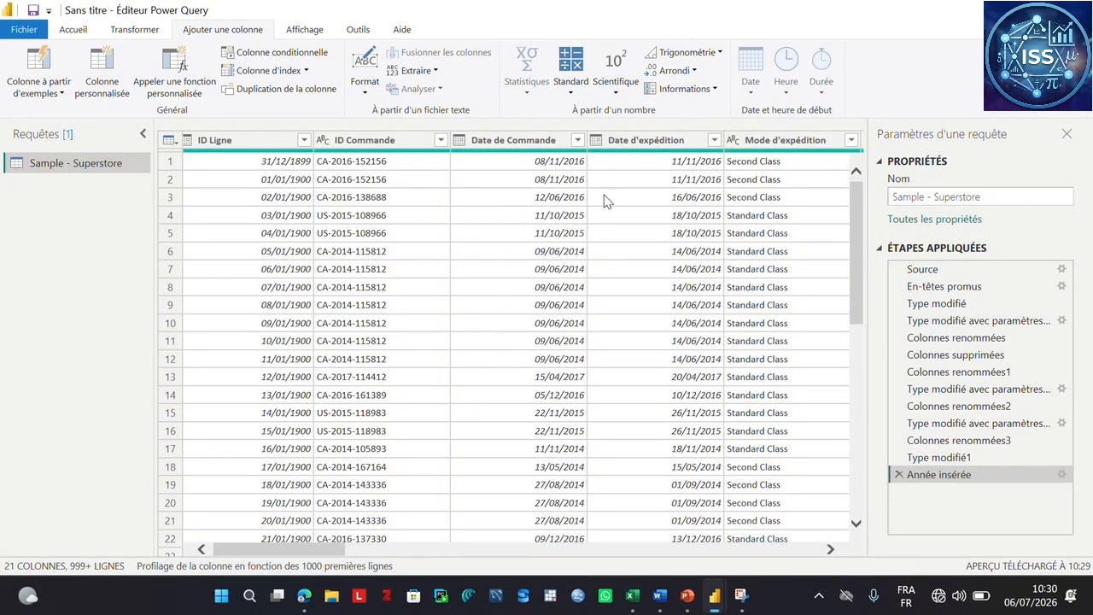
click(665, 143)
click(752, 96)
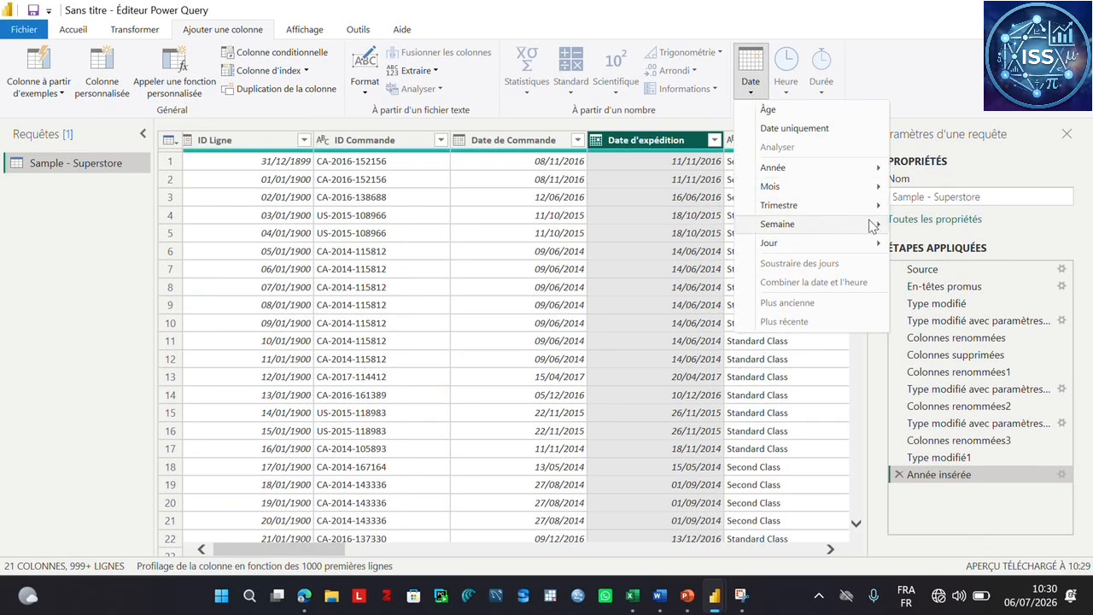
mouse_move(886, 208)
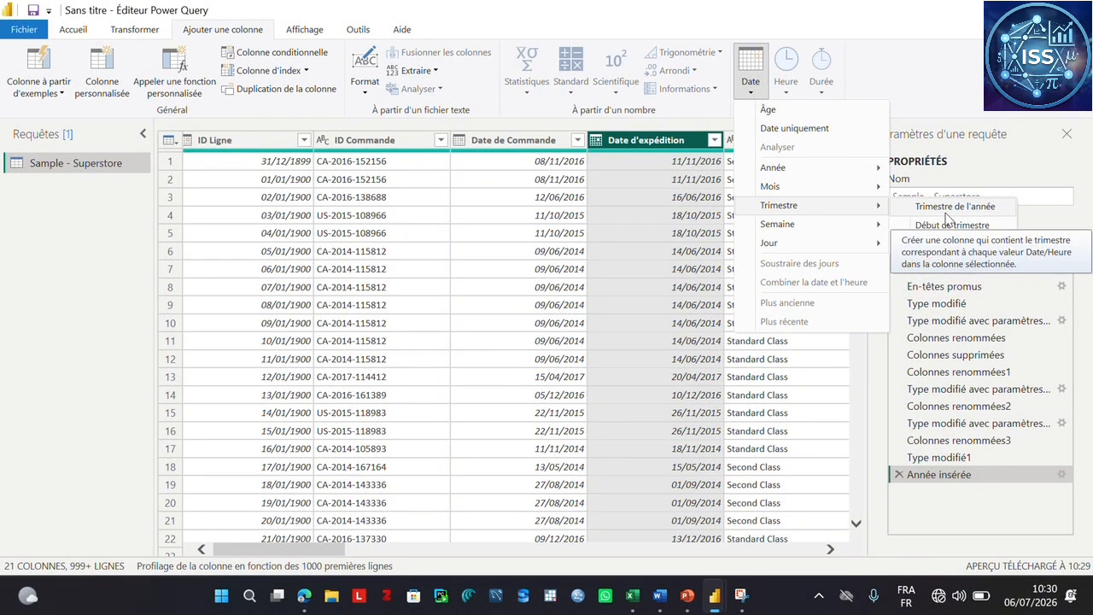
click(945, 209)
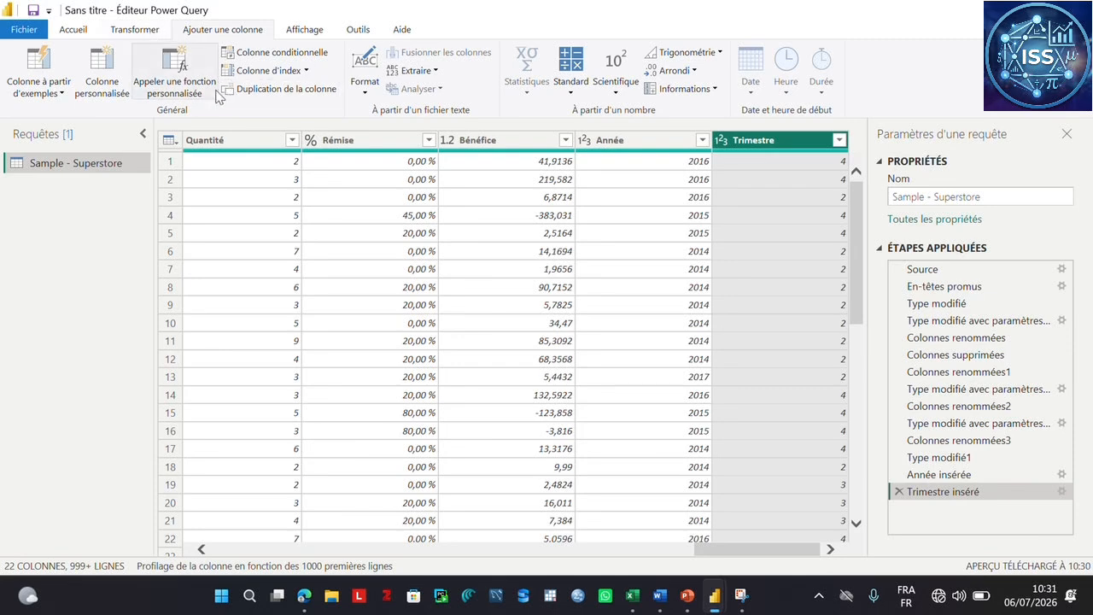
Step: Add a new column containing the month number (Mois) extracted from the Date de Commande column
drag(718, 553, 230, 469)
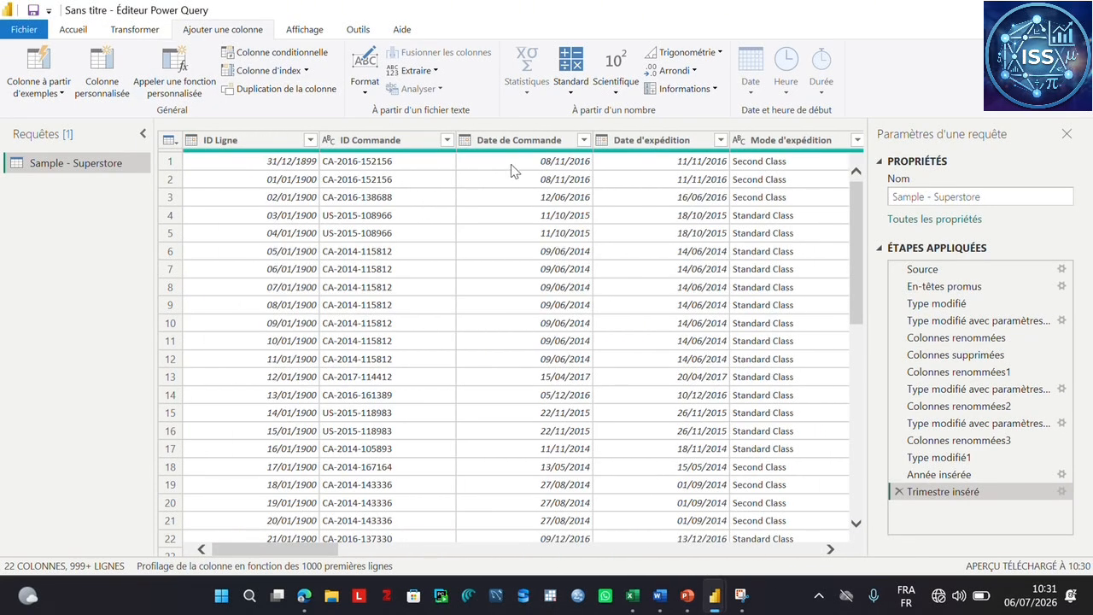
click(530, 143)
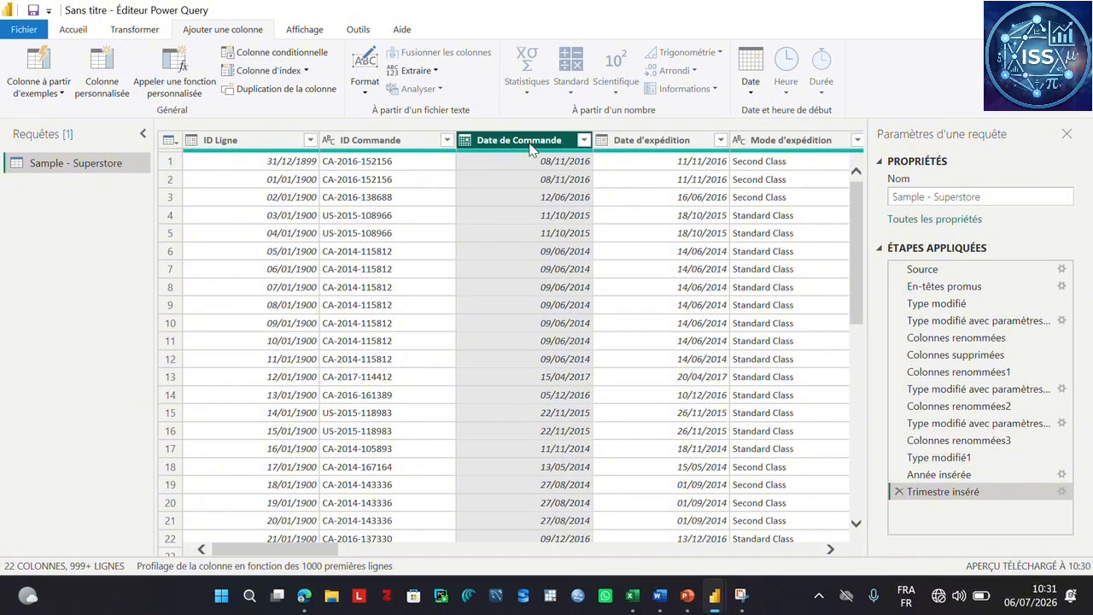
click(750, 98)
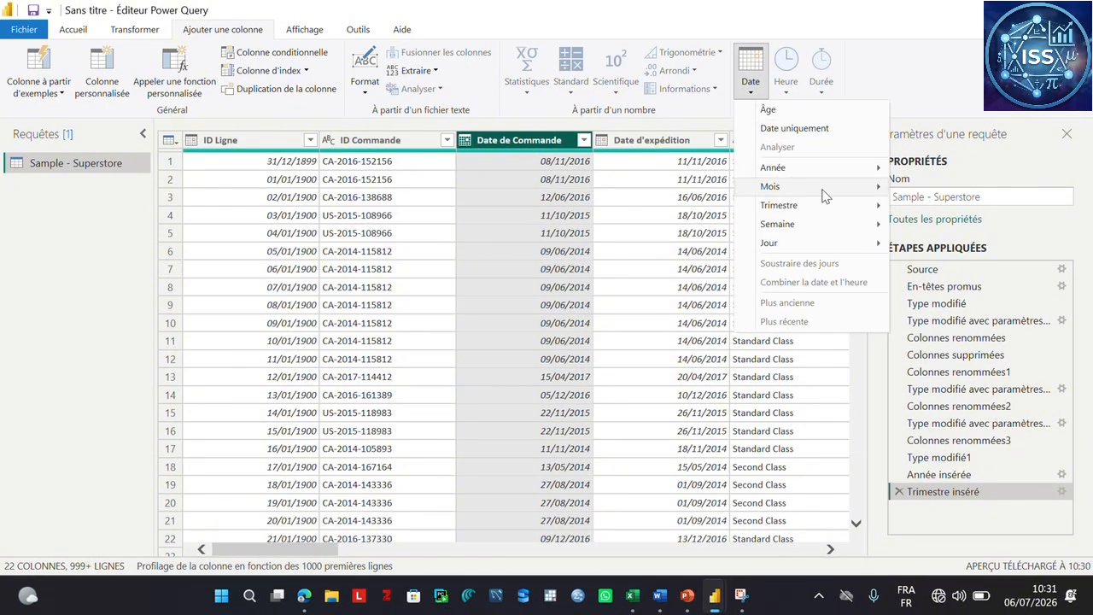
mouse_move(850, 190)
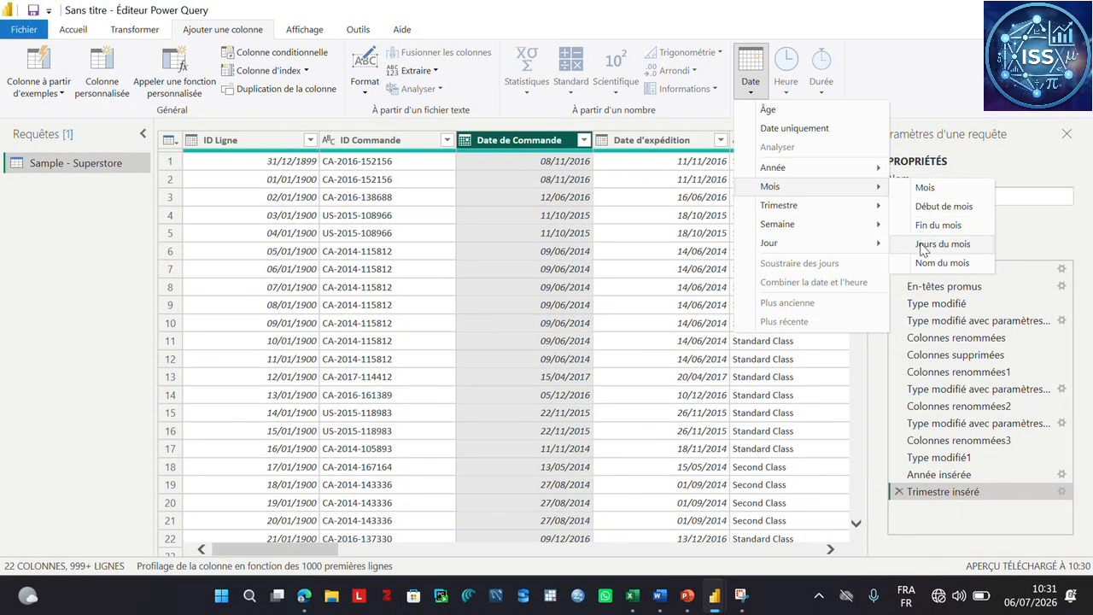
click(927, 189)
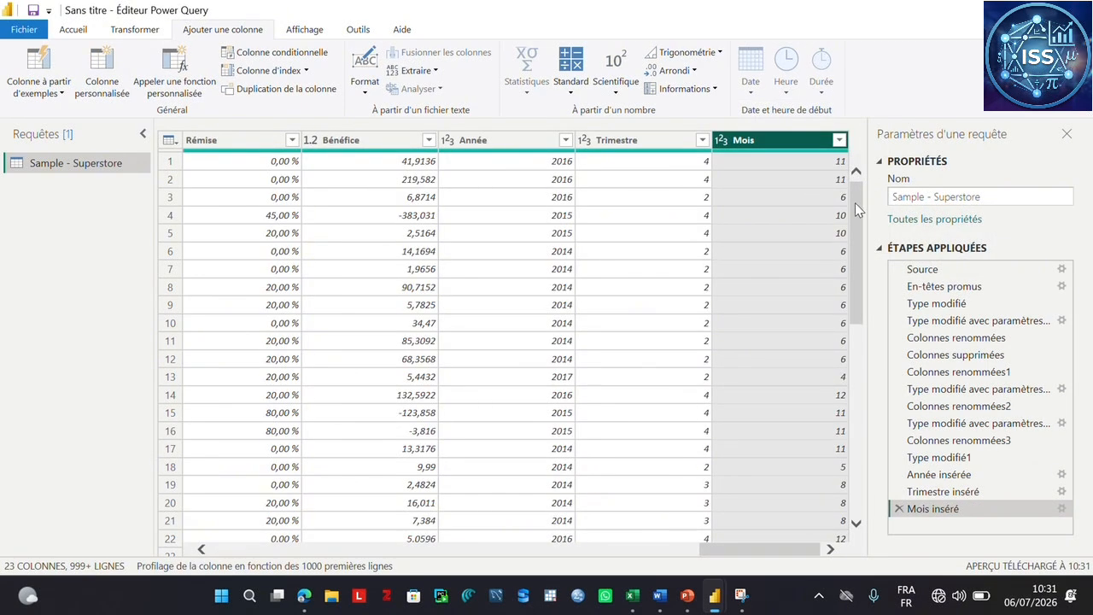
drag(860, 212, 859, 175)
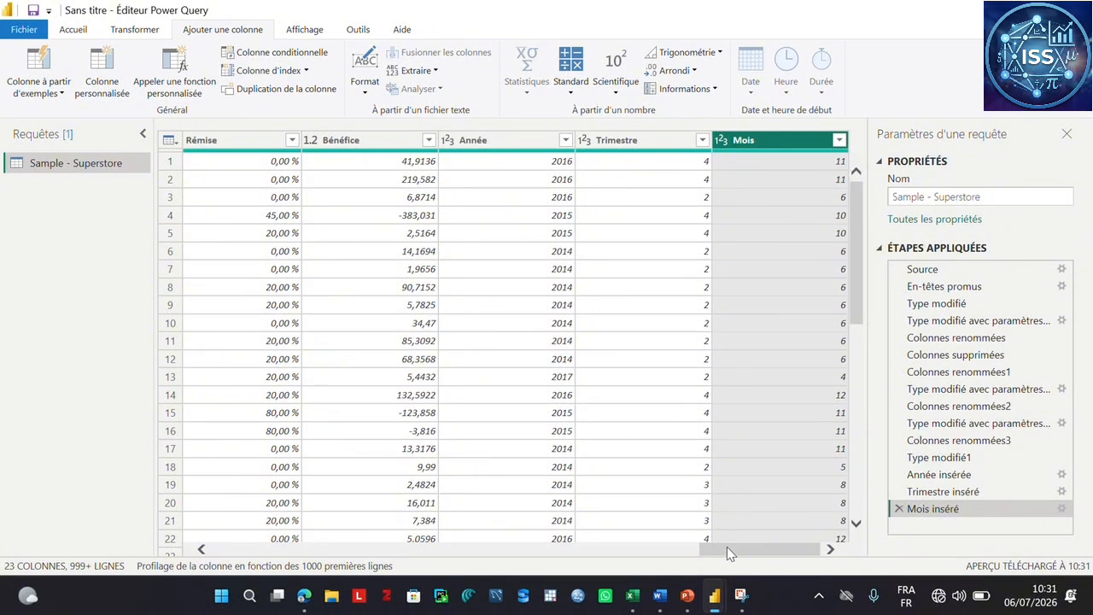
Step: Add a new column containing the month name (Nom du mois) extracted from the Date de Commande column
drag(727, 553, 220, 551)
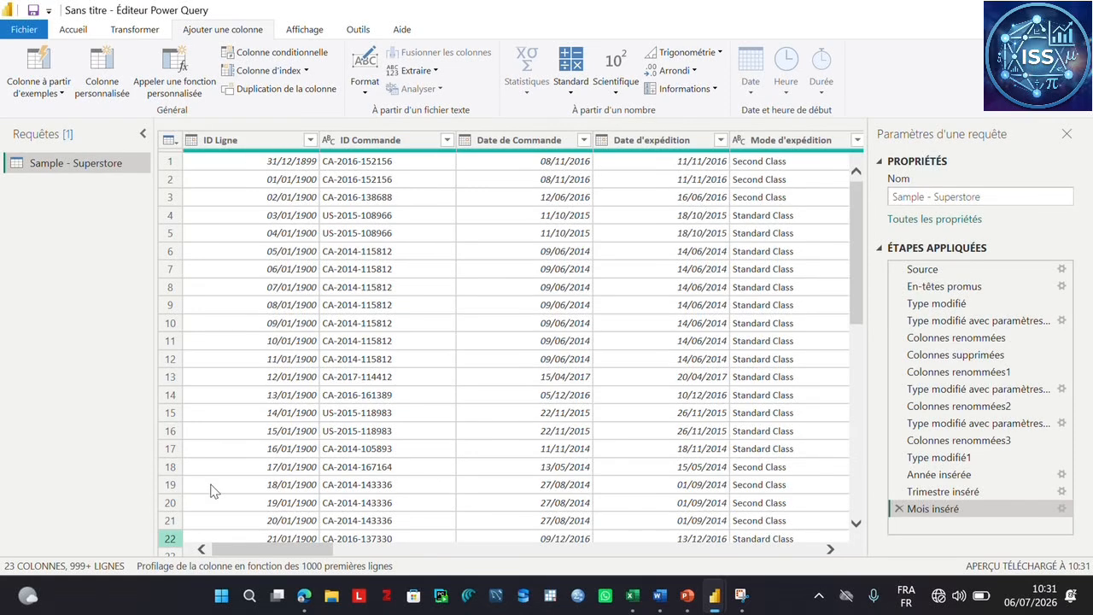
click(505, 141)
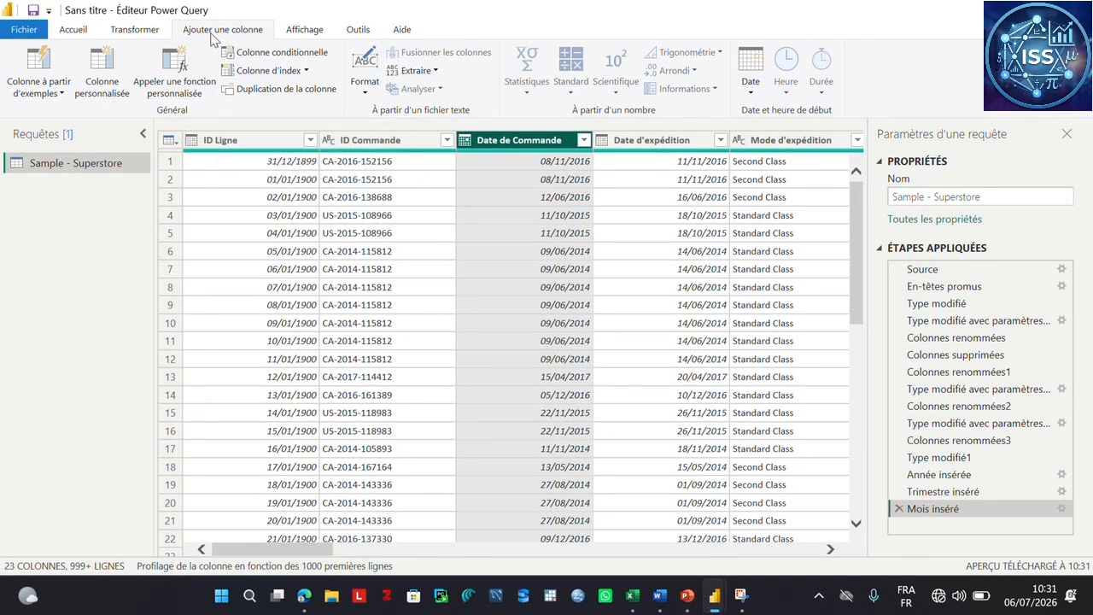
click(751, 96)
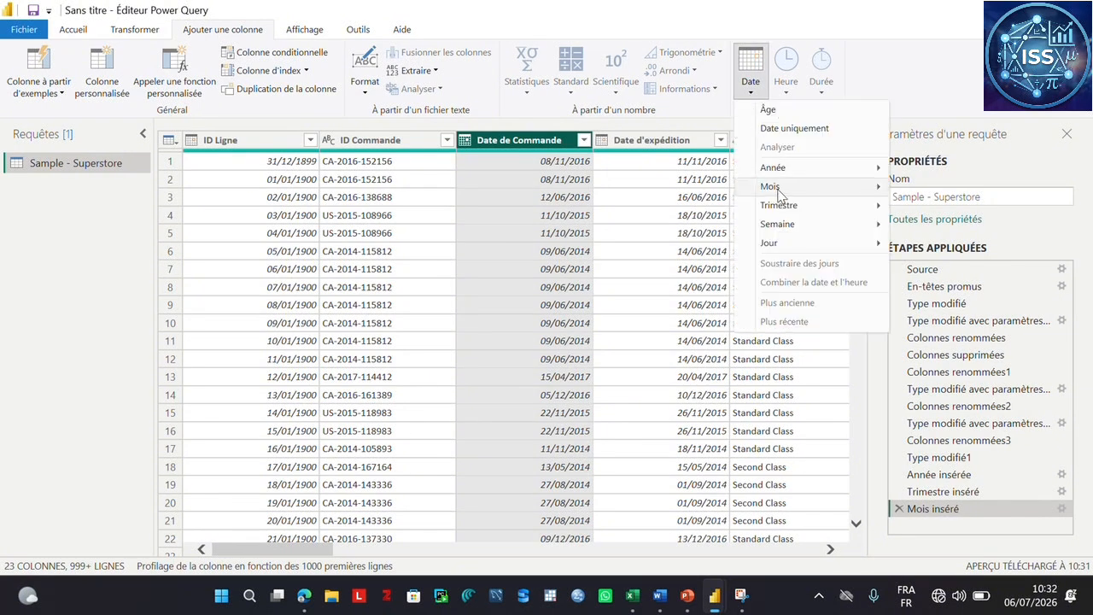
mouse_move(875, 186)
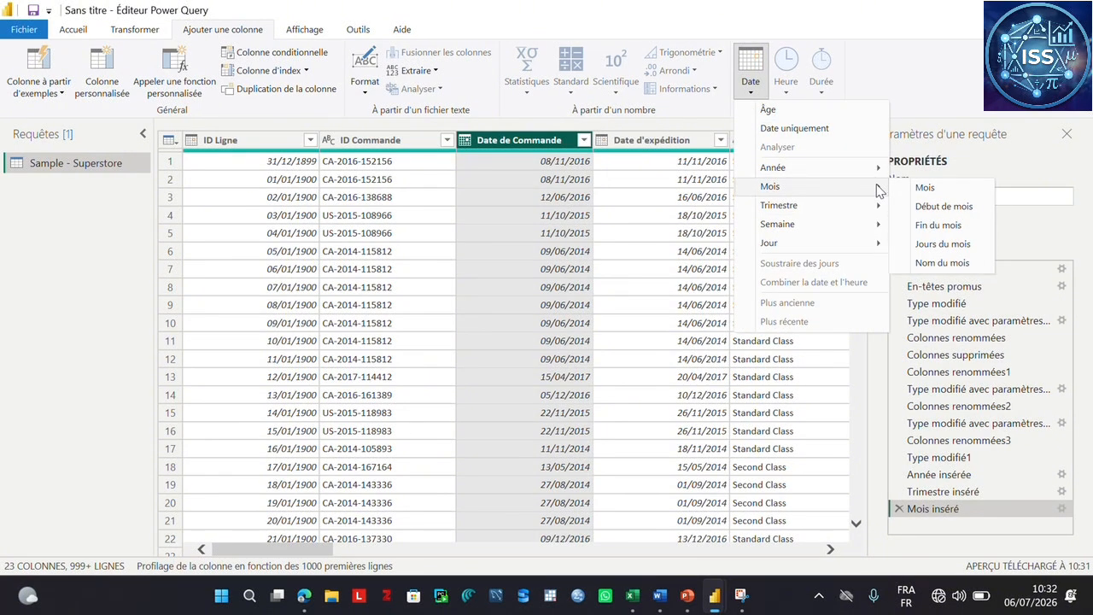
click(946, 263)
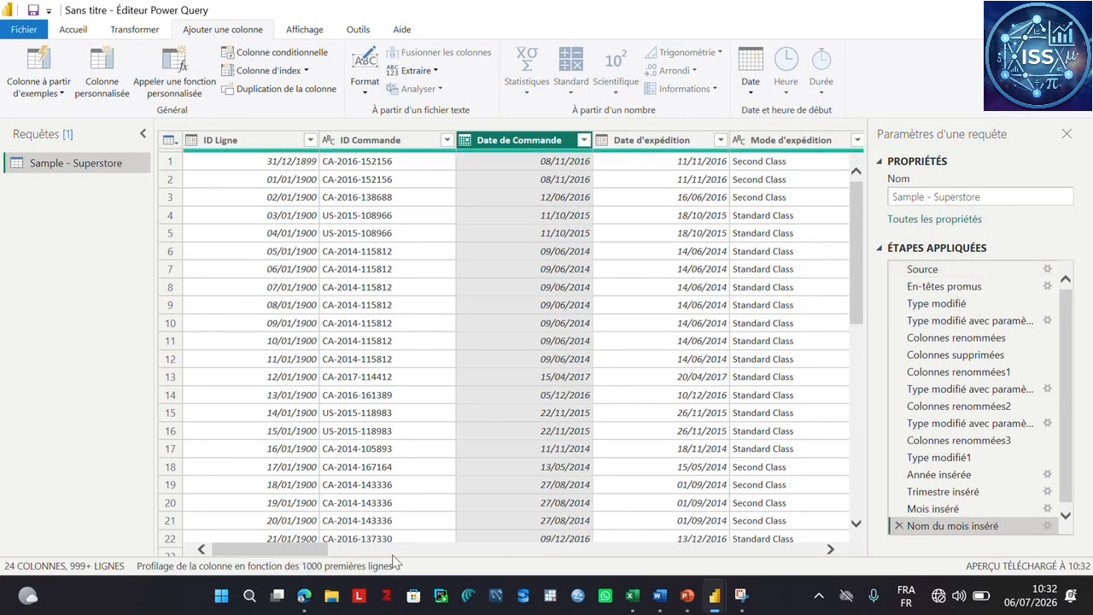
drag(280, 544, 752, 547)
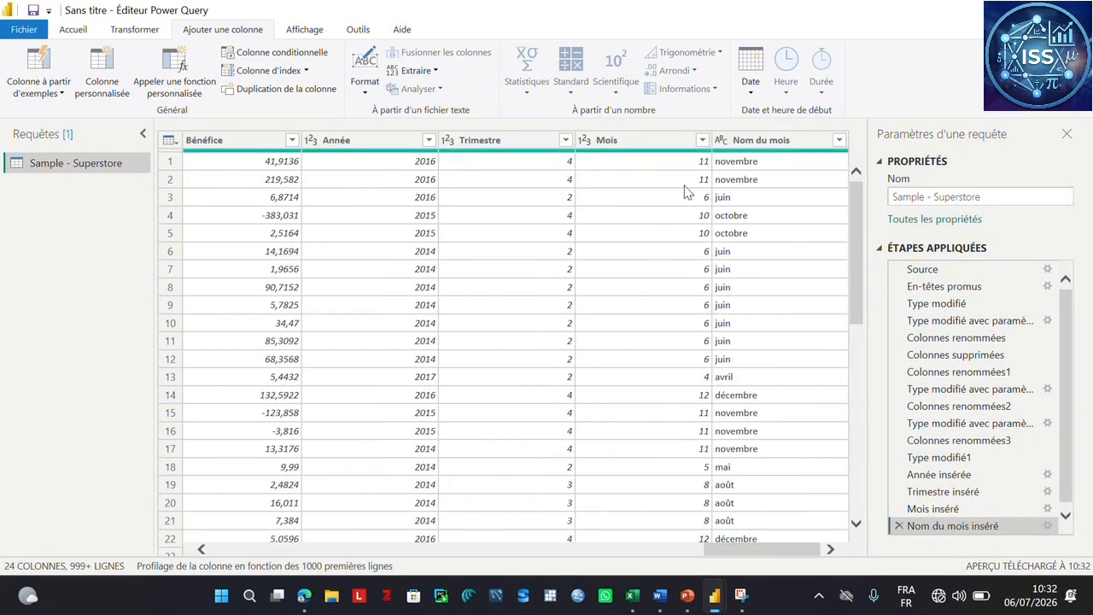
click(765, 143)
Step: Start a custom column (Colonne personnalisée) and name it "Délai de livraison"
drag(724, 549, 117, 534)
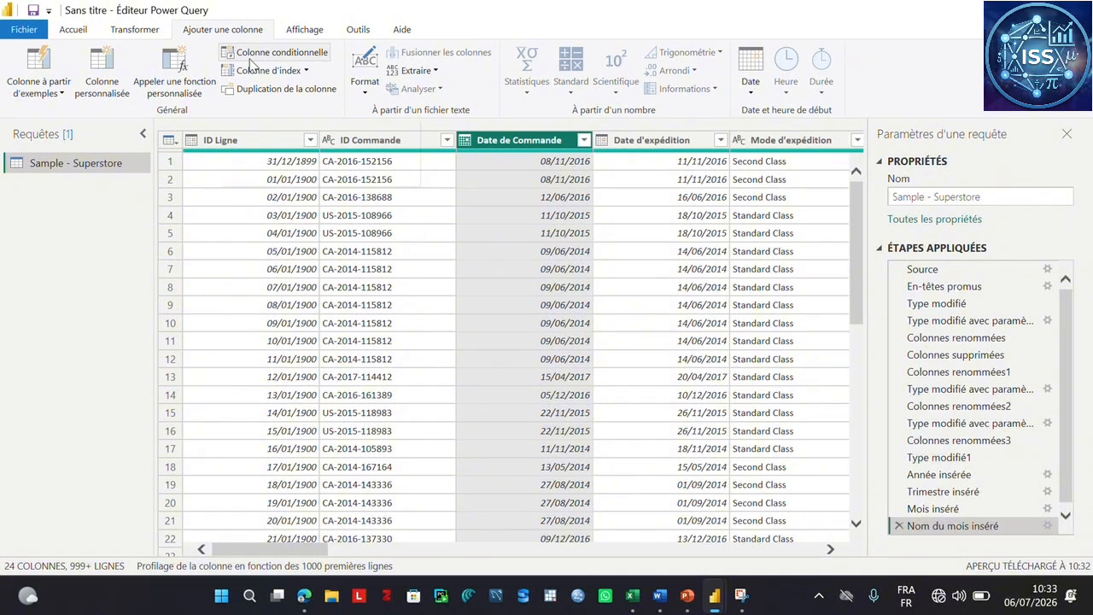
click(104, 86)
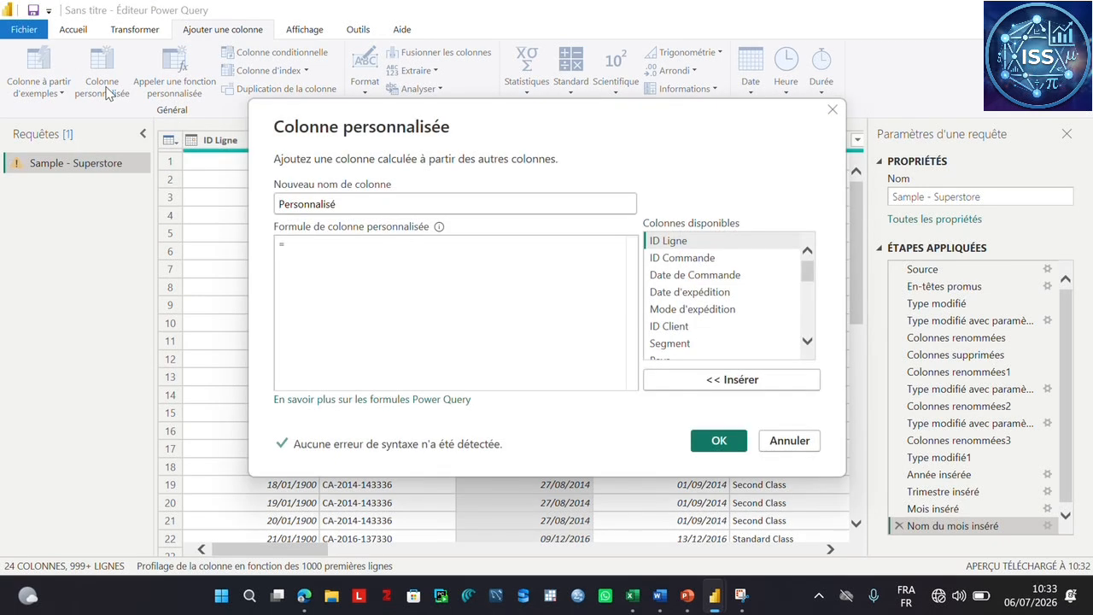
click(357, 198)
drag(337, 203, 280, 205)
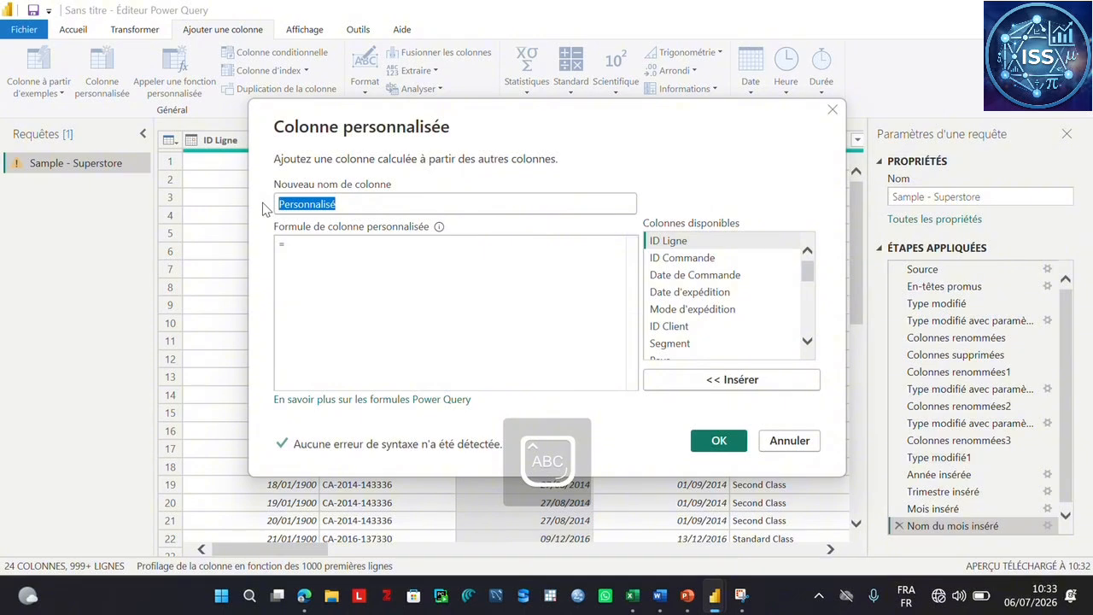
text(D)
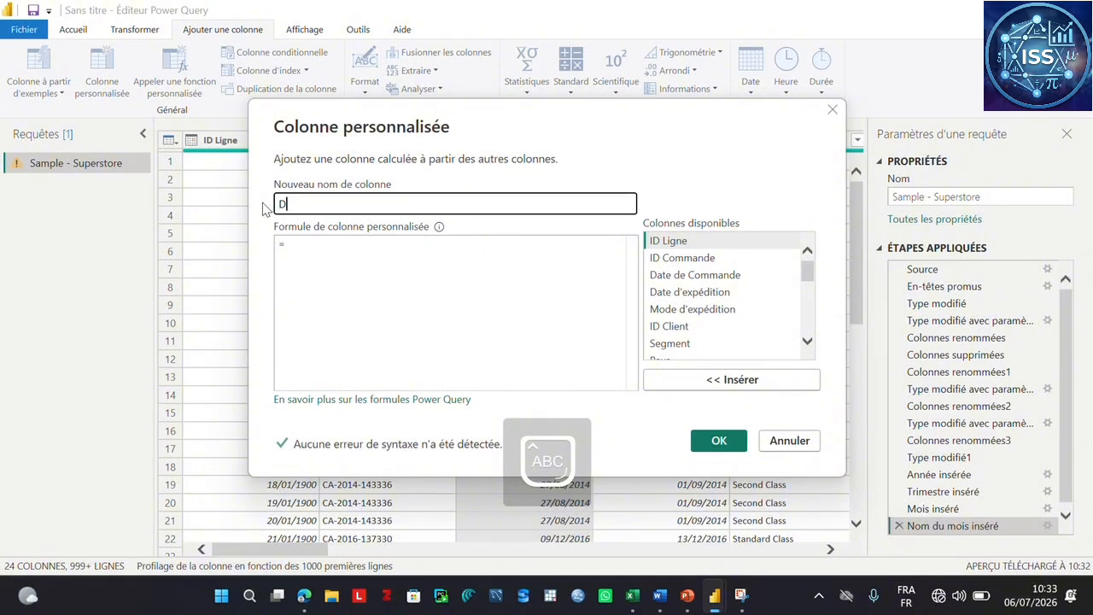
text(él)
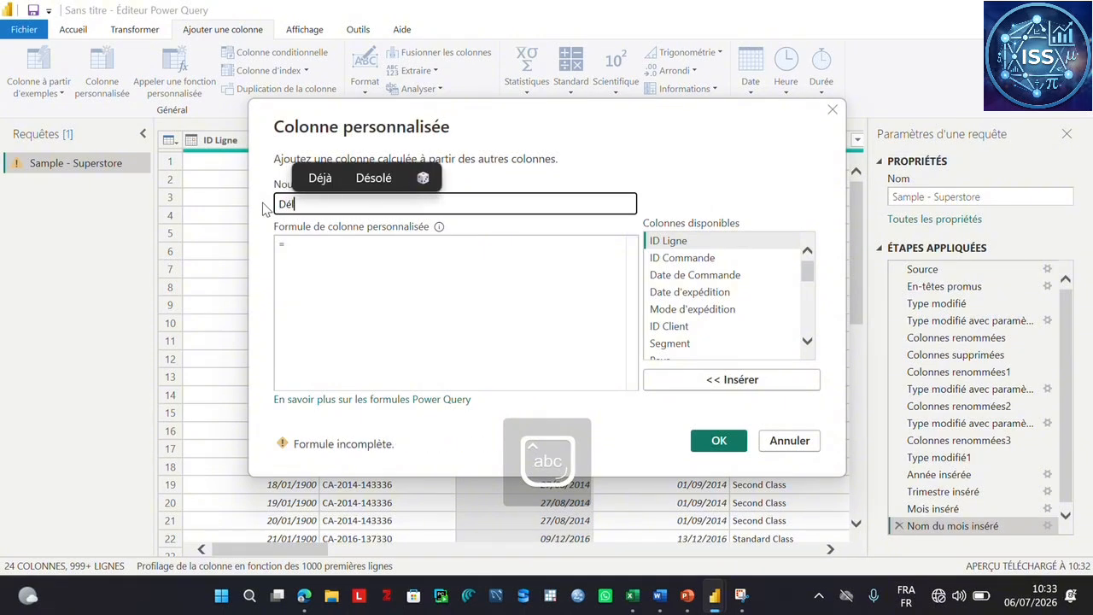
text(ai de)
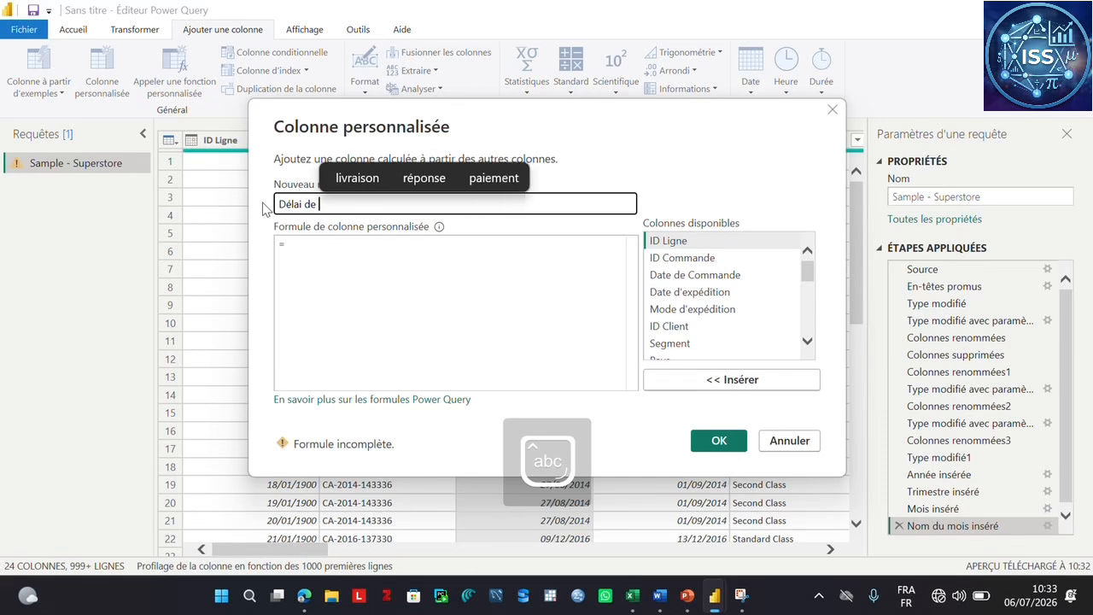
text( livr)
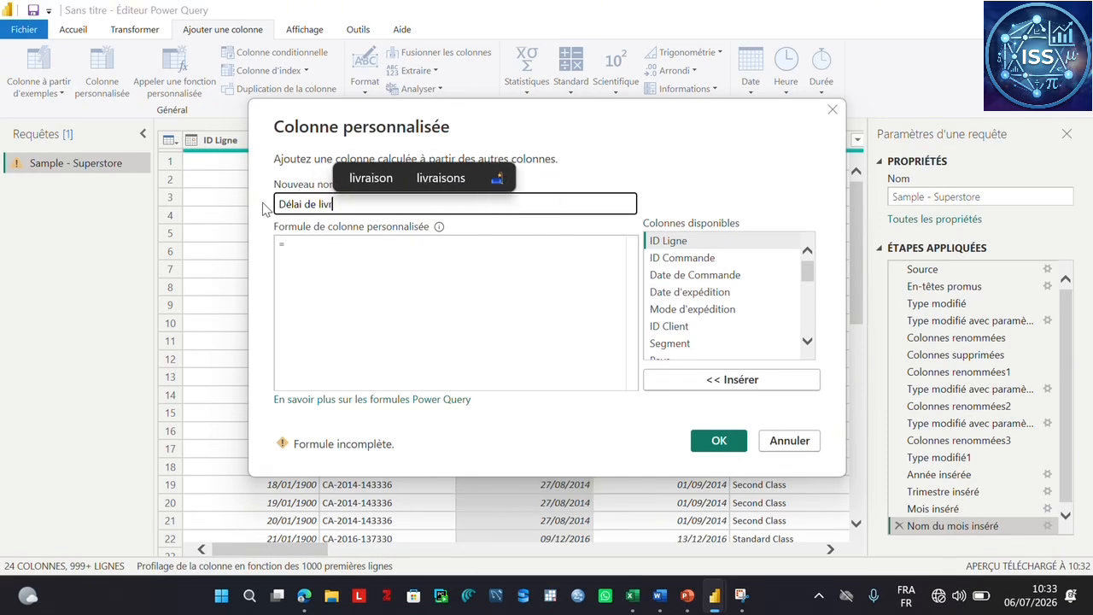
text(aison)
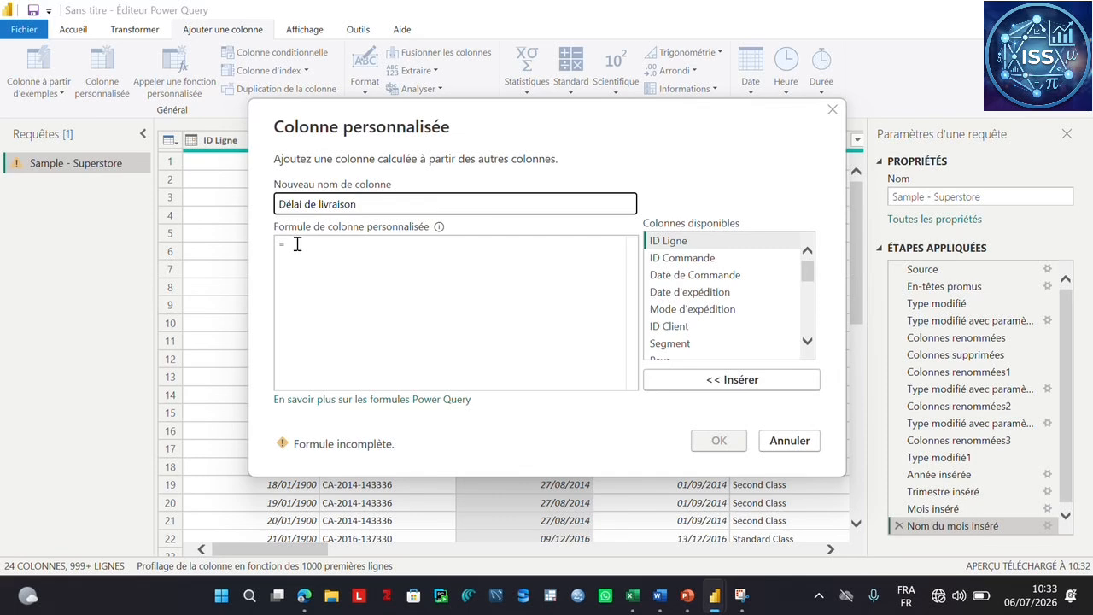
Step: Begin the custom column formula with the Duration.Days function and the Date d'expédition column as its first operand
click(298, 244)
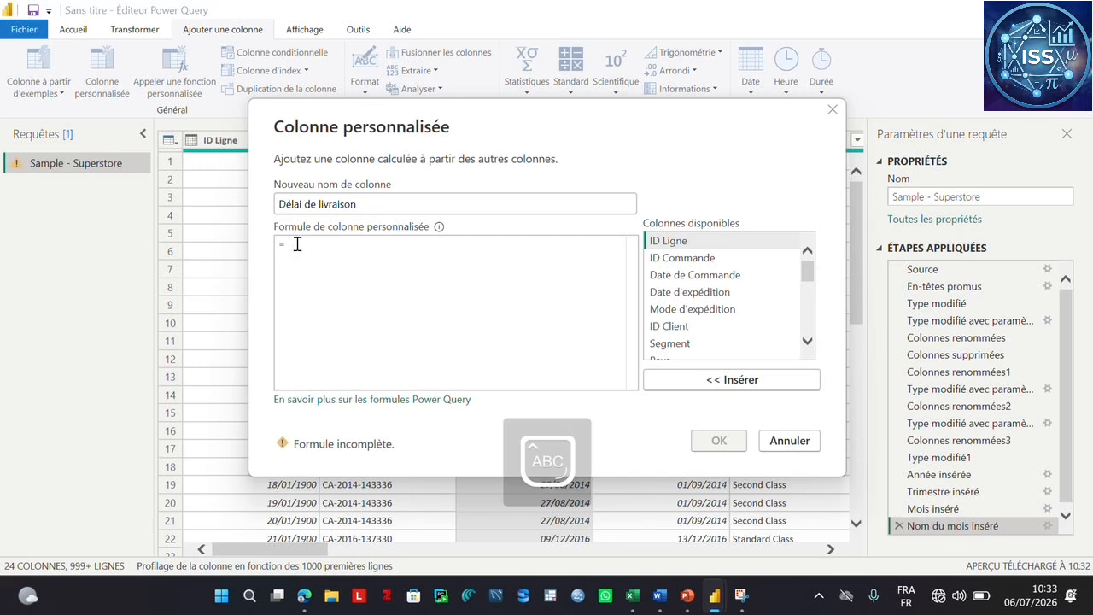
text(Duration)
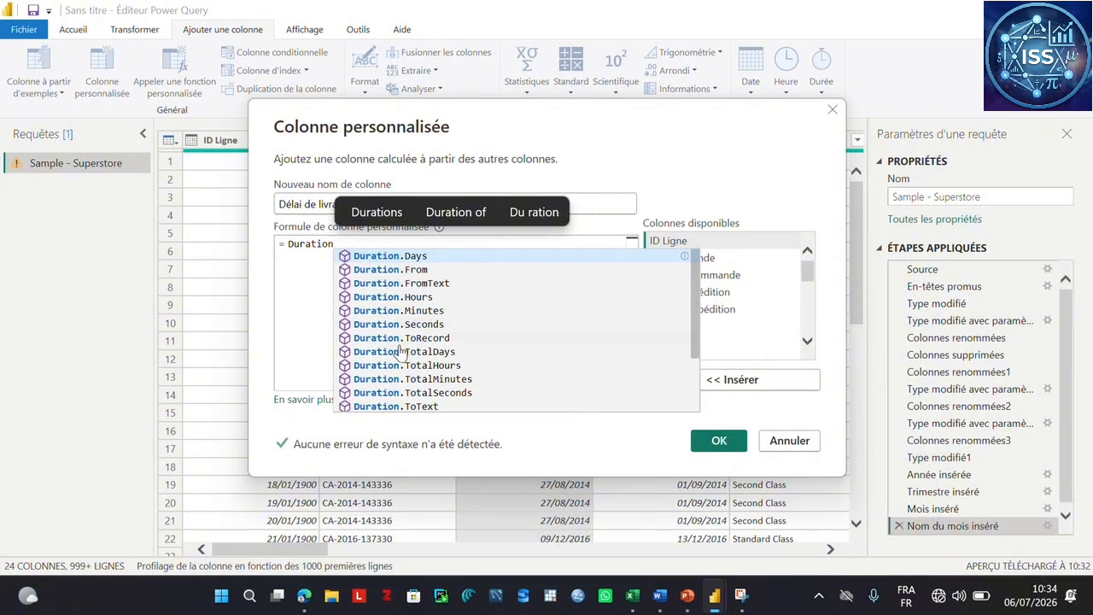
click(418, 259)
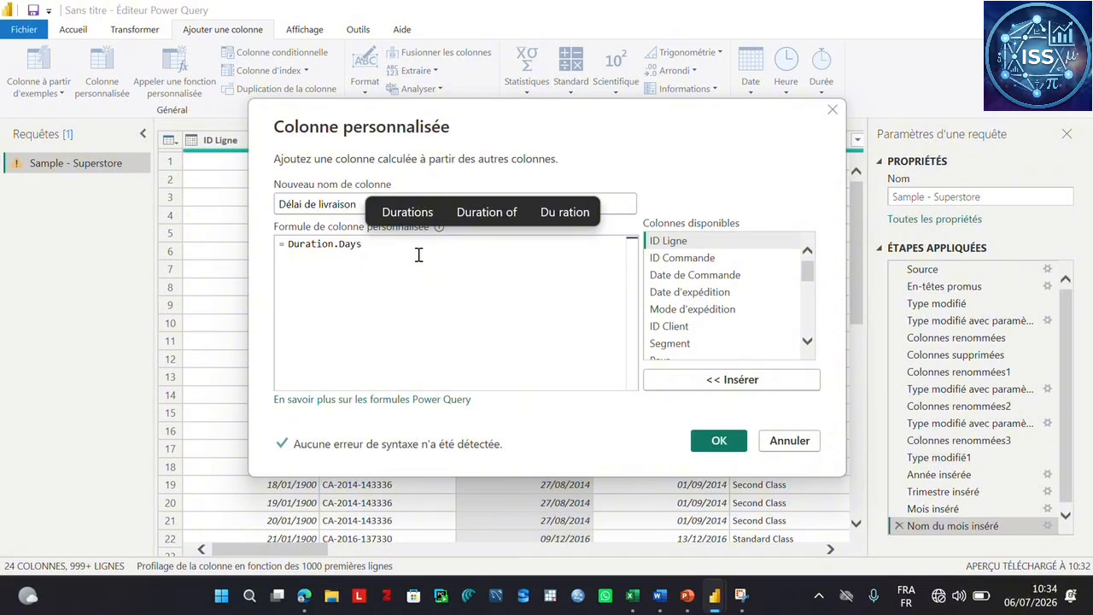
text(()
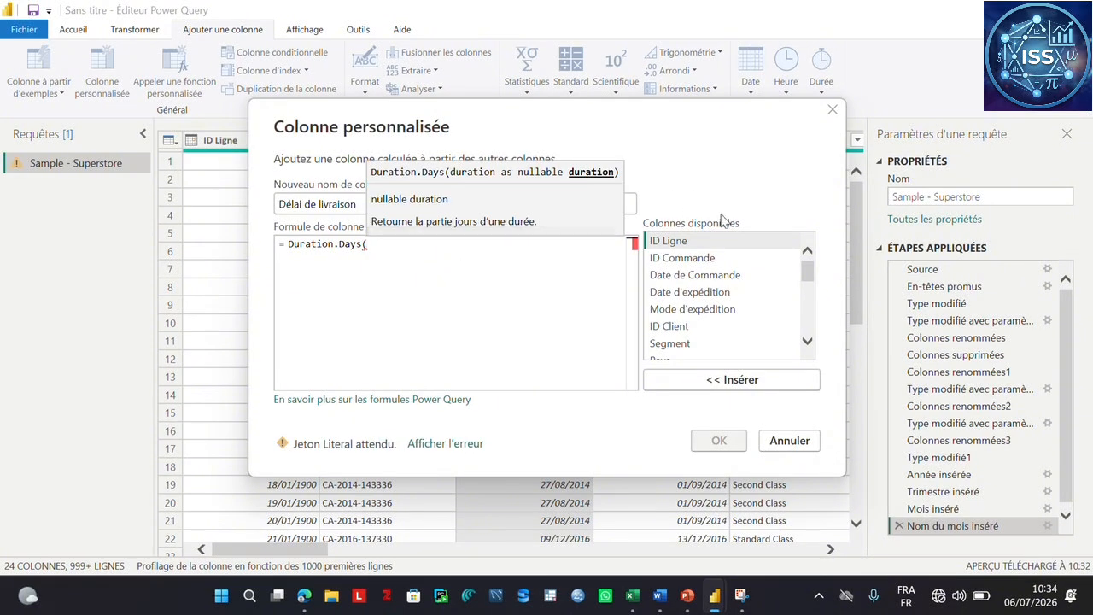
click(702, 293)
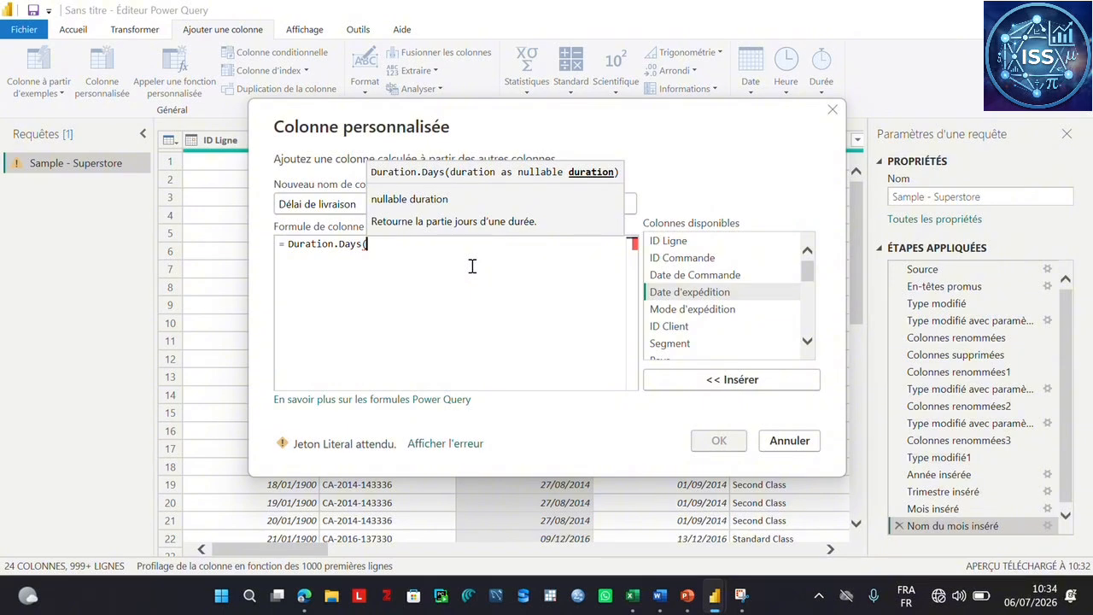
text(da)
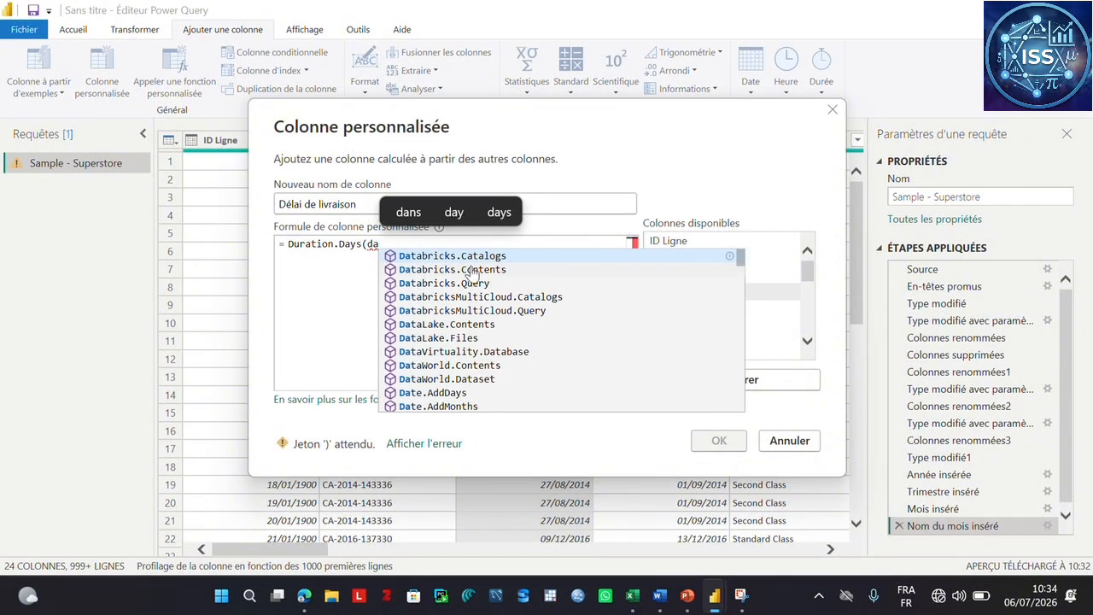
text(te)
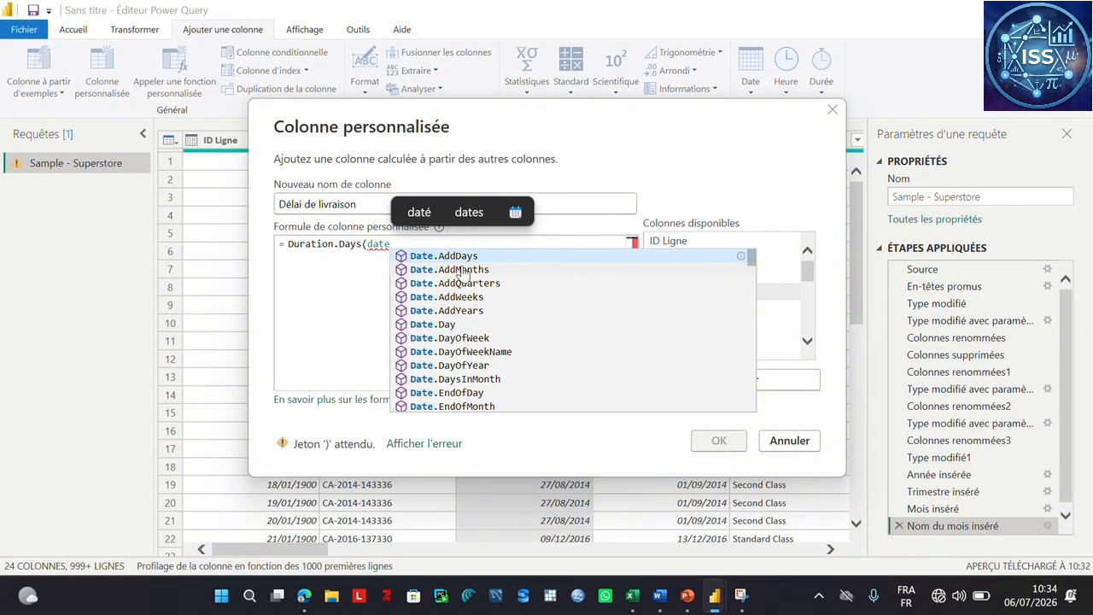
text( d)
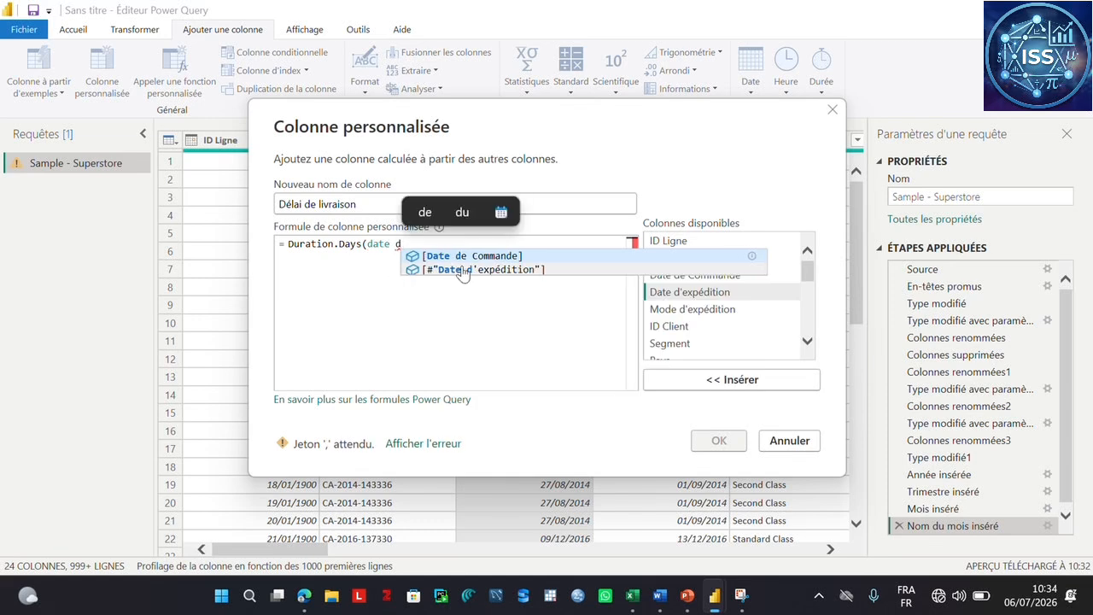
click(461, 270)
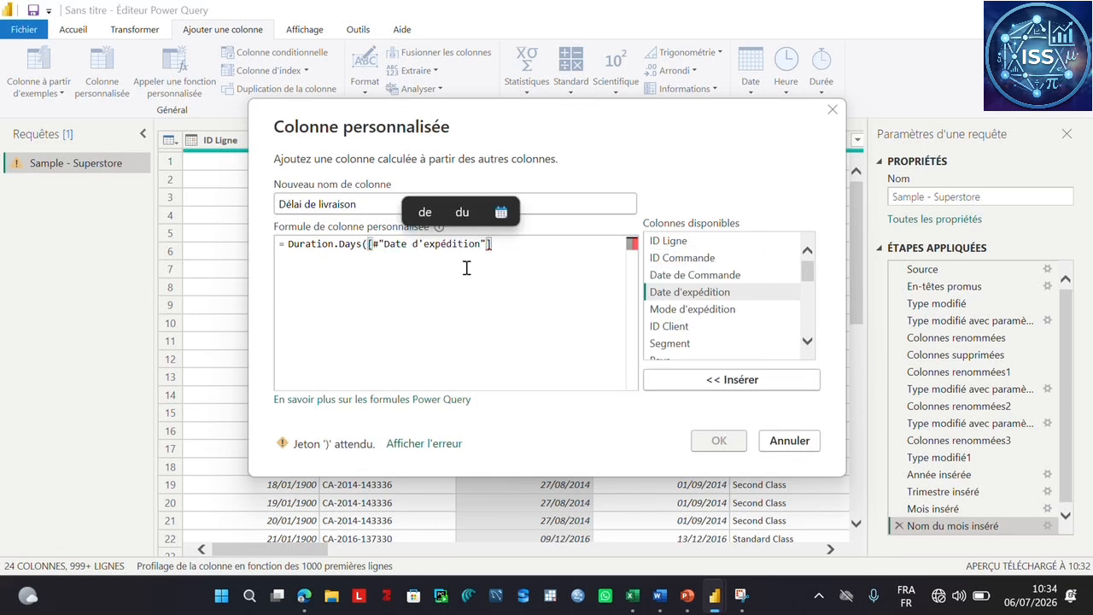
Step: Subtract the Date de Commande column inside Duration.Days, close the formula and create the Délai de livraison column
text(;)
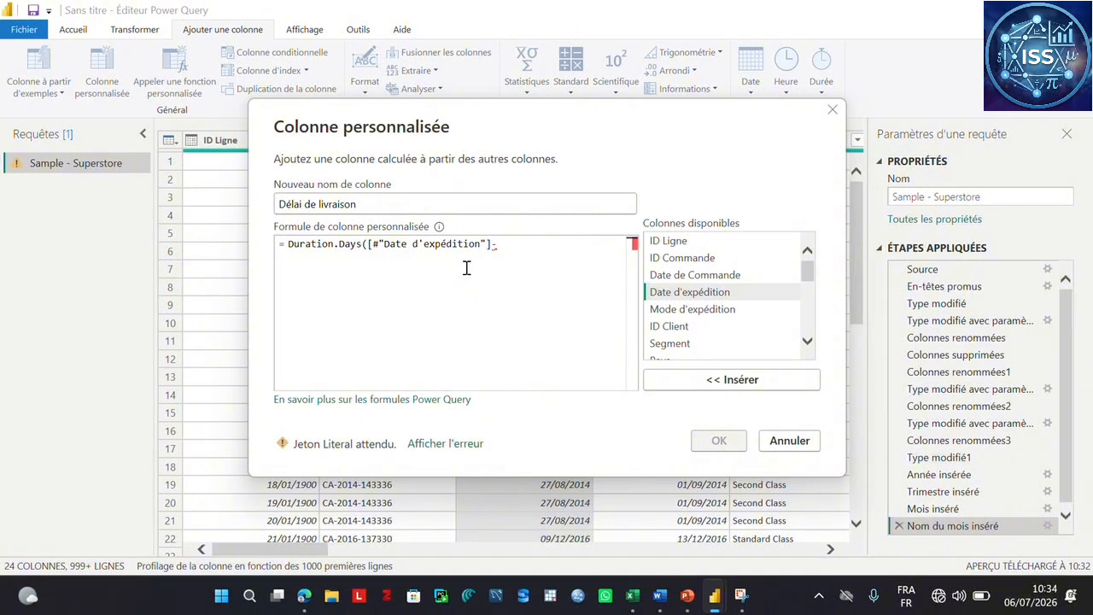
key(BackSpace)
text(- dat)
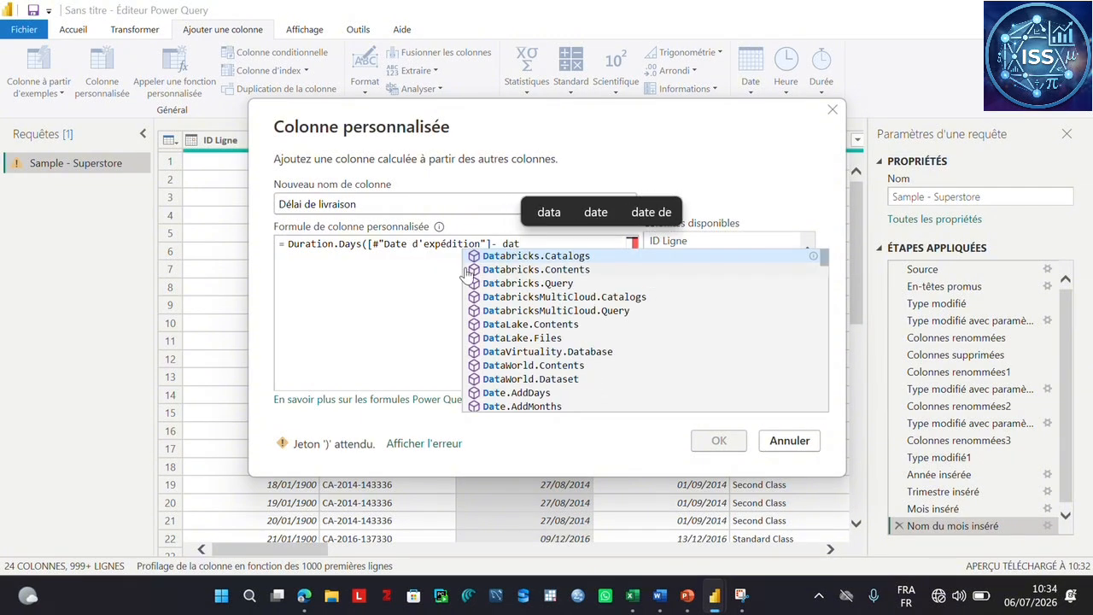
text(e de)
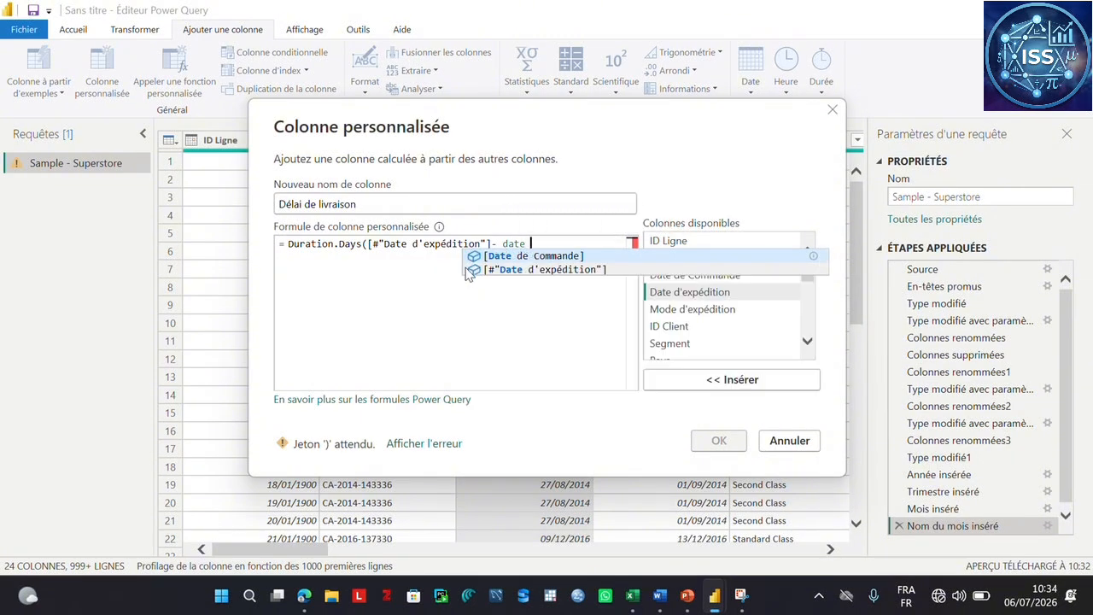
click(519, 256)
text())
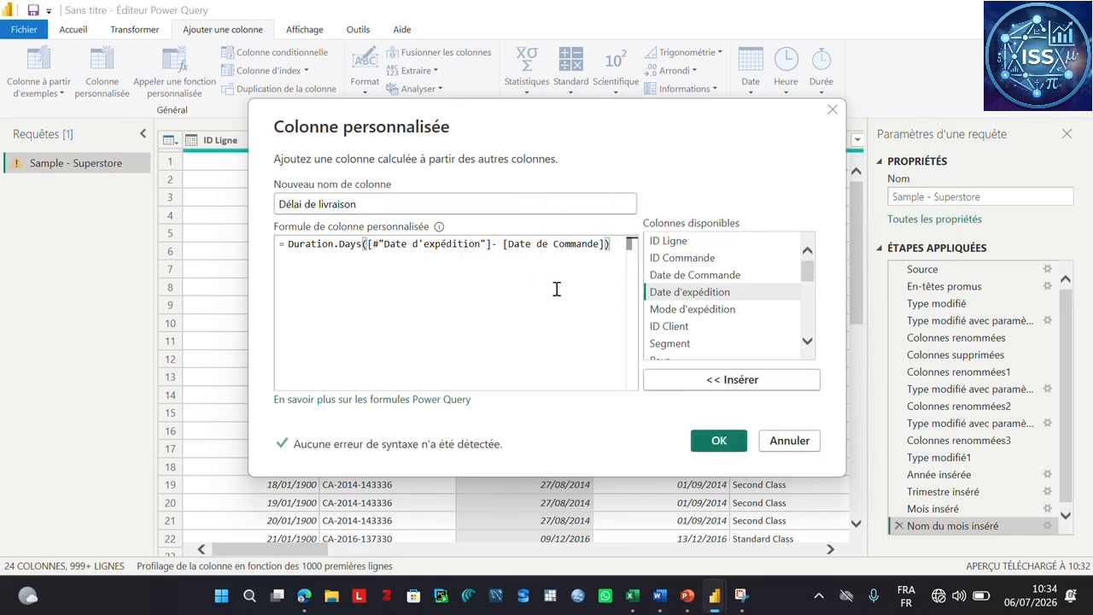
click(719, 440)
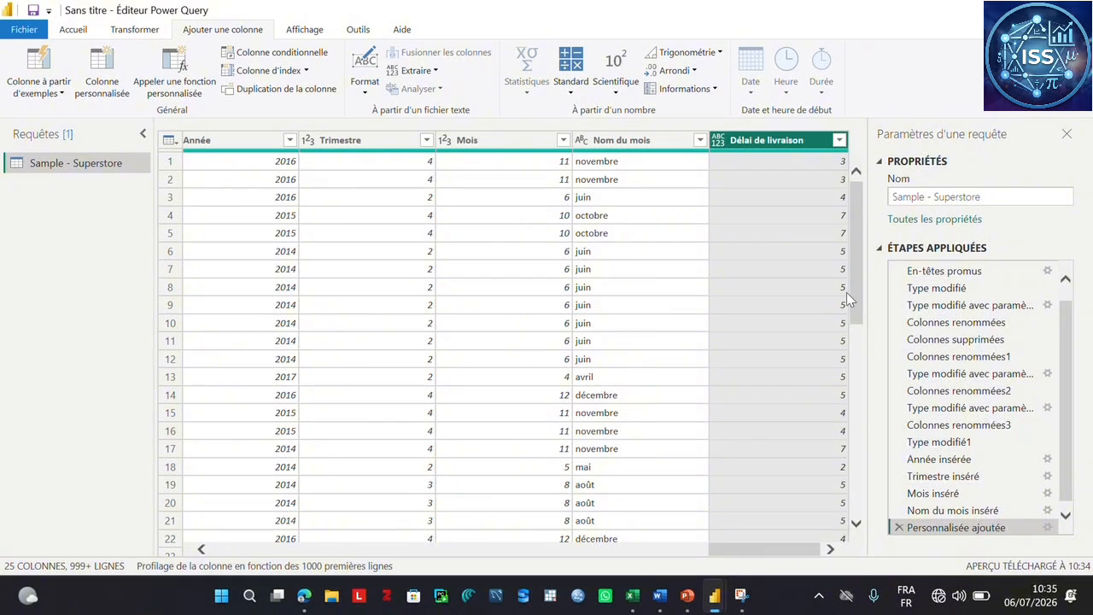
Step: Examine the values in the Délai de livraison column and in the Rémise, Bénéfice and C.A columns
scroll(846, 292, down, 9)
scroll(846, 455, up, 9)
drag(743, 540, 691, 509)
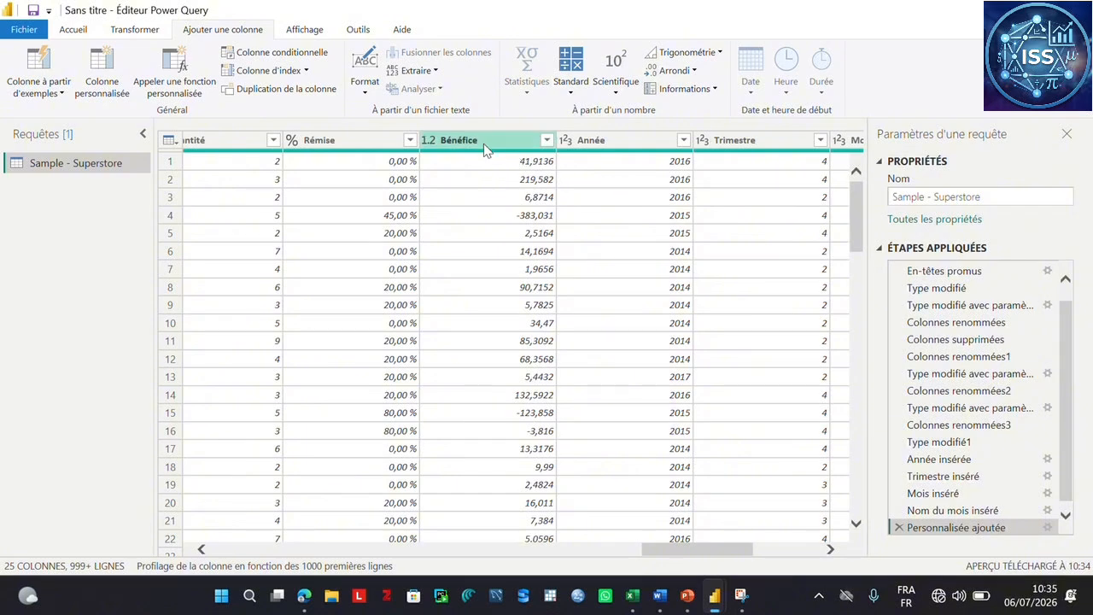
click(376, 143)
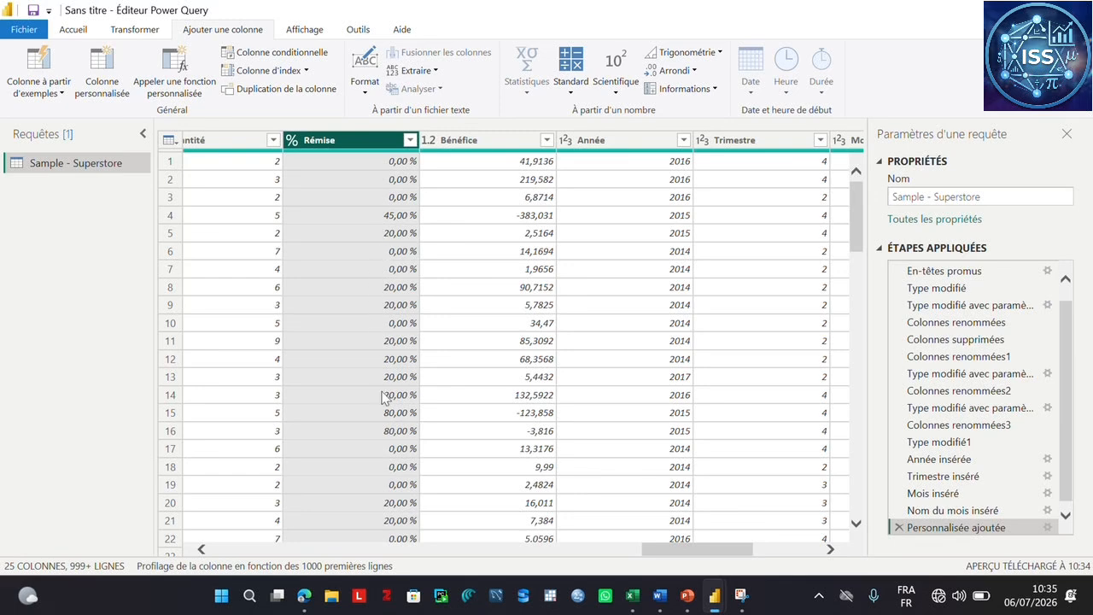
scroll(378, 418, down, 3)
scroll(410, 478, up, 3)
drag(696, 549, 783, 541)
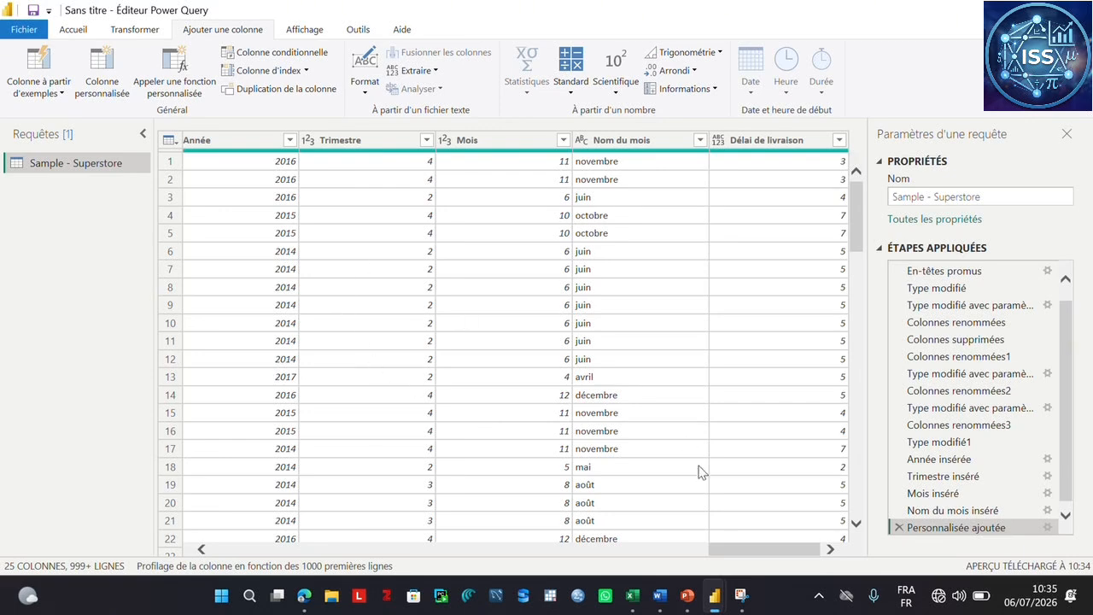
drag(737, 555, 683, 552)
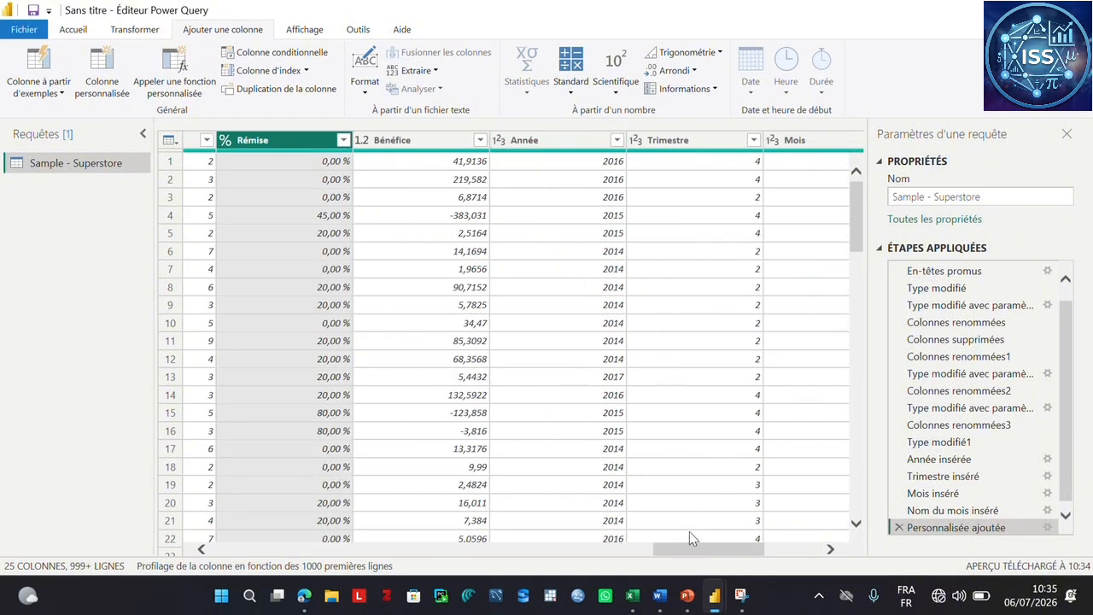
drag(690, 557, 611, 555)
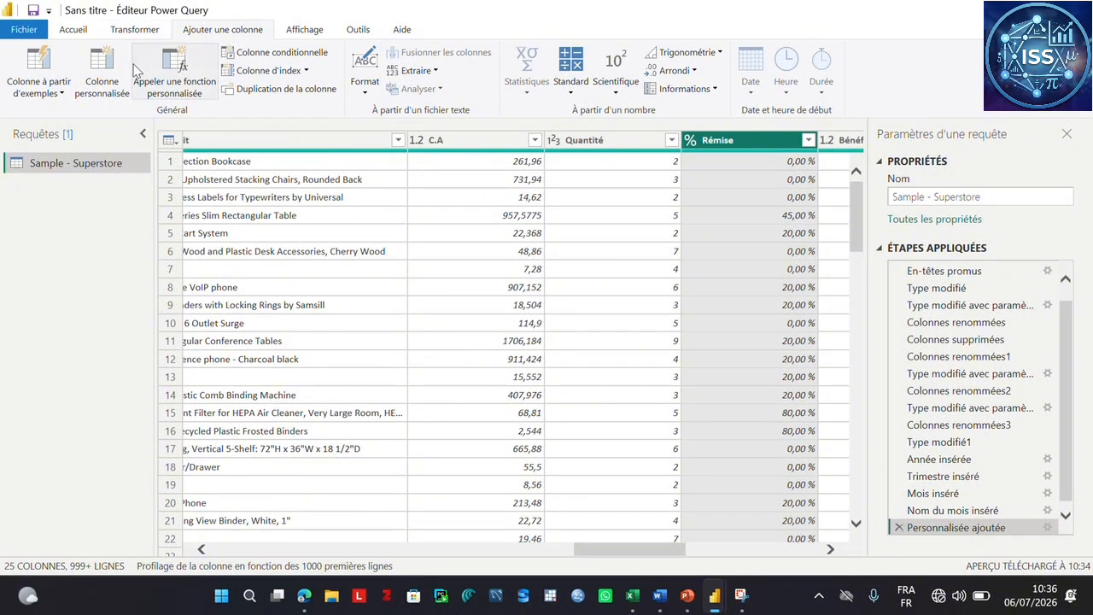
Step: Start another custom column (Colonne personnalisée) and name it "Montant de la remise"
click(109, 98)
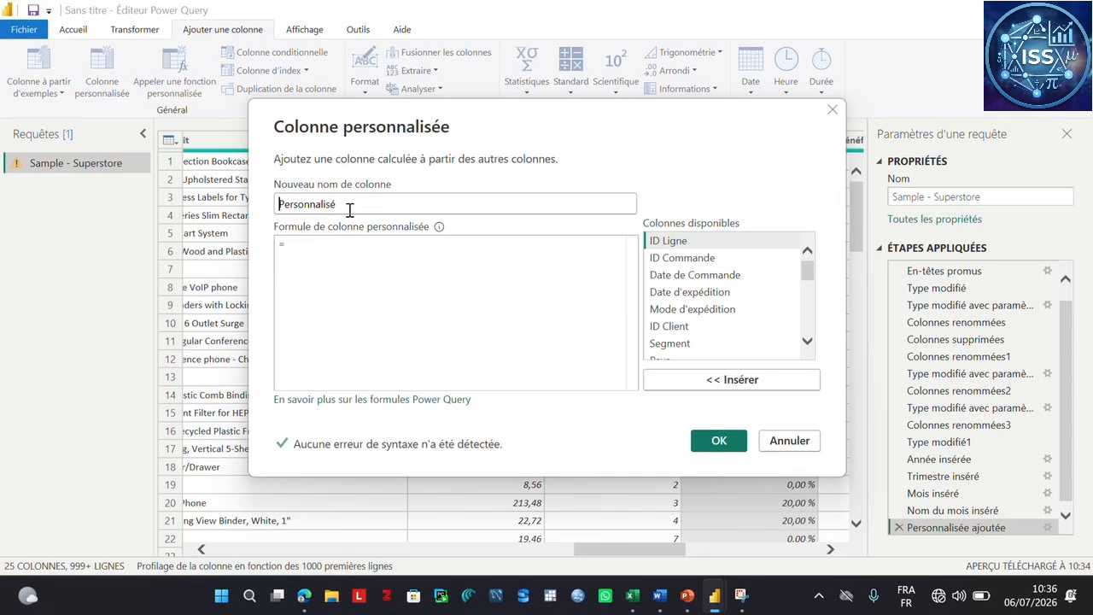
drag(345, 209, 279, 207)
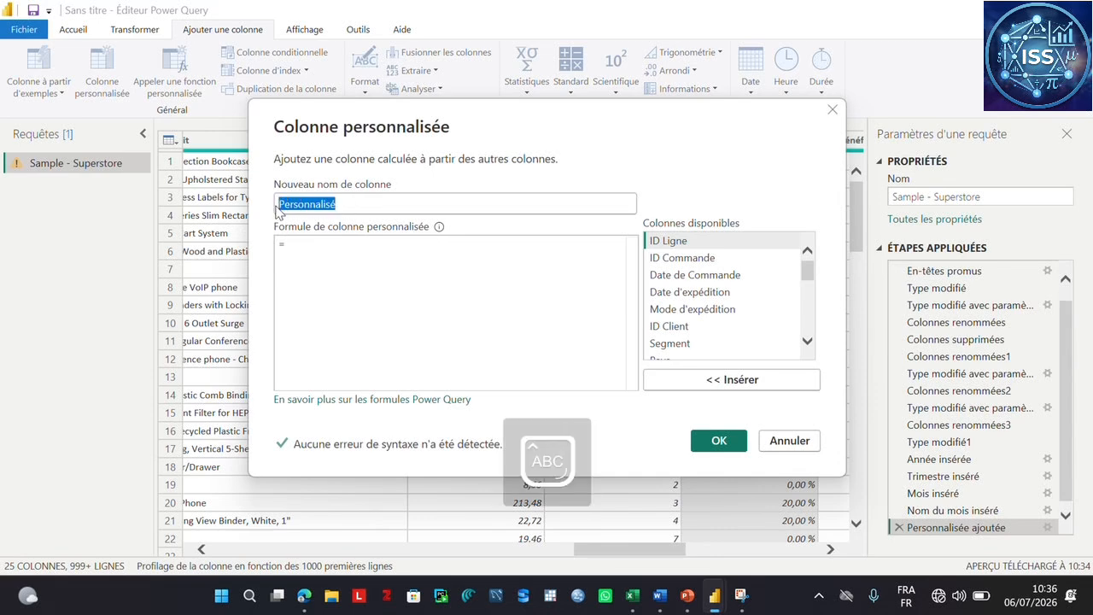
text(Mo)
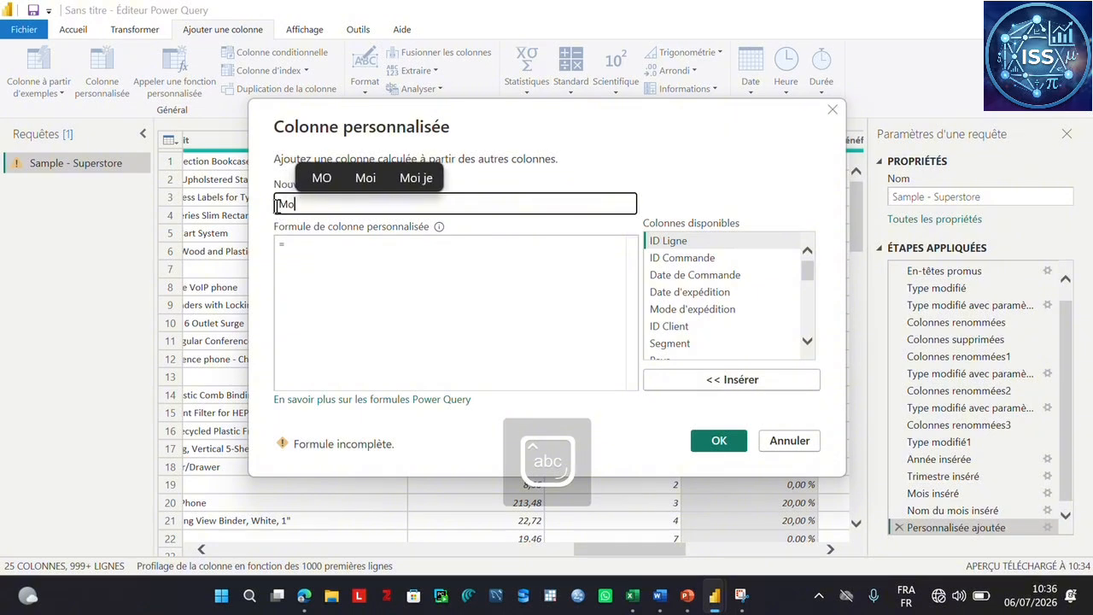
text(ntz)
key(BackSpace)
text(ant de la)
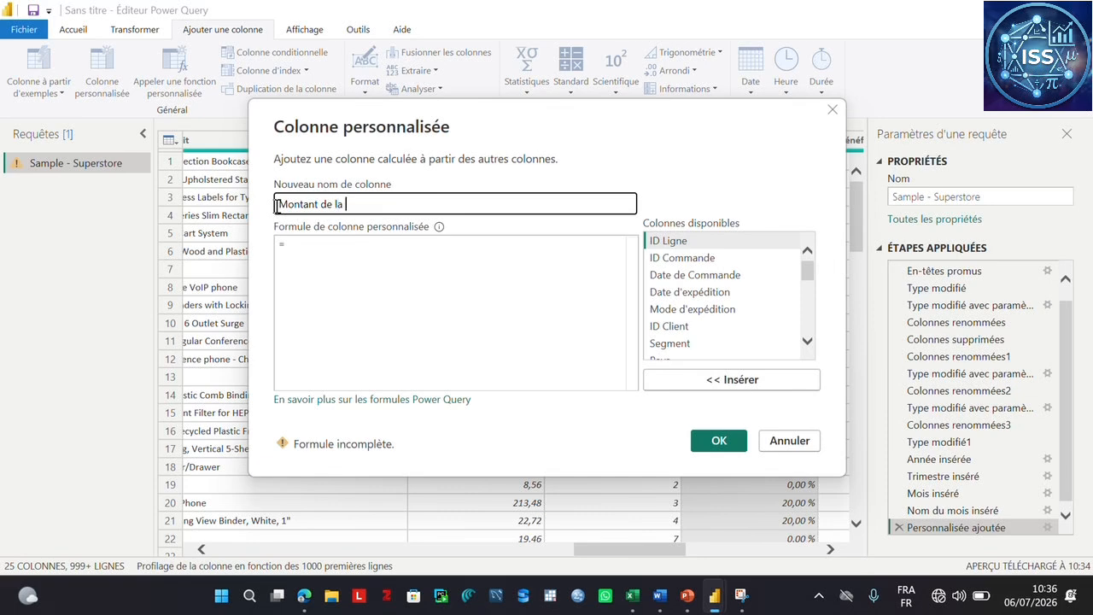
text( remise)
Step: Insert the C.A column reference at the start of the Montant de la remise formula
click(295, 245)
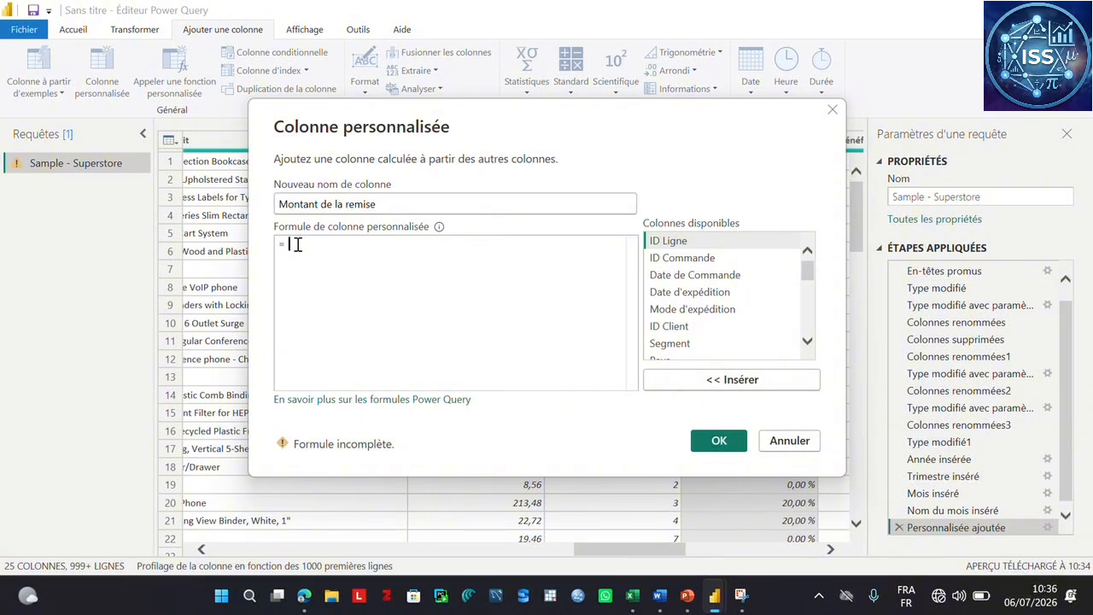
text(ch)
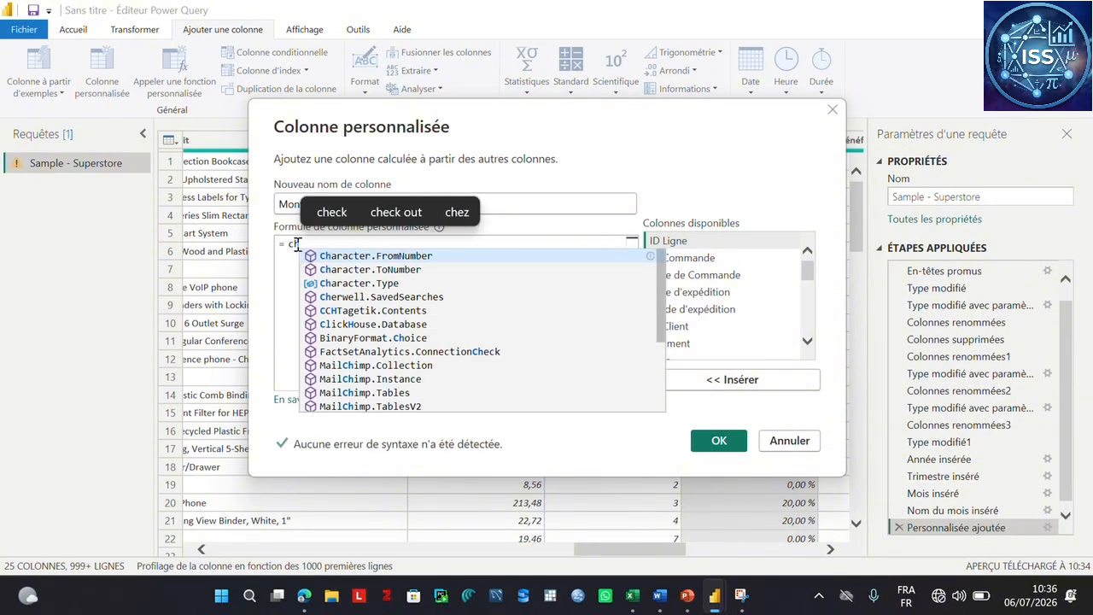
key(BackSpace)
key(BackSpace)
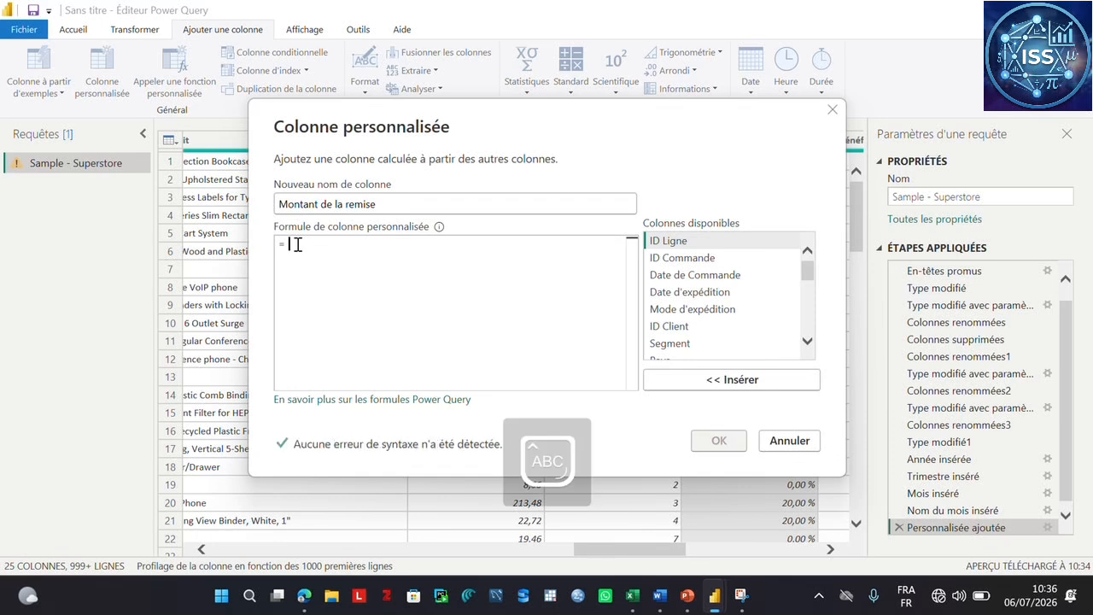
text(C.A)
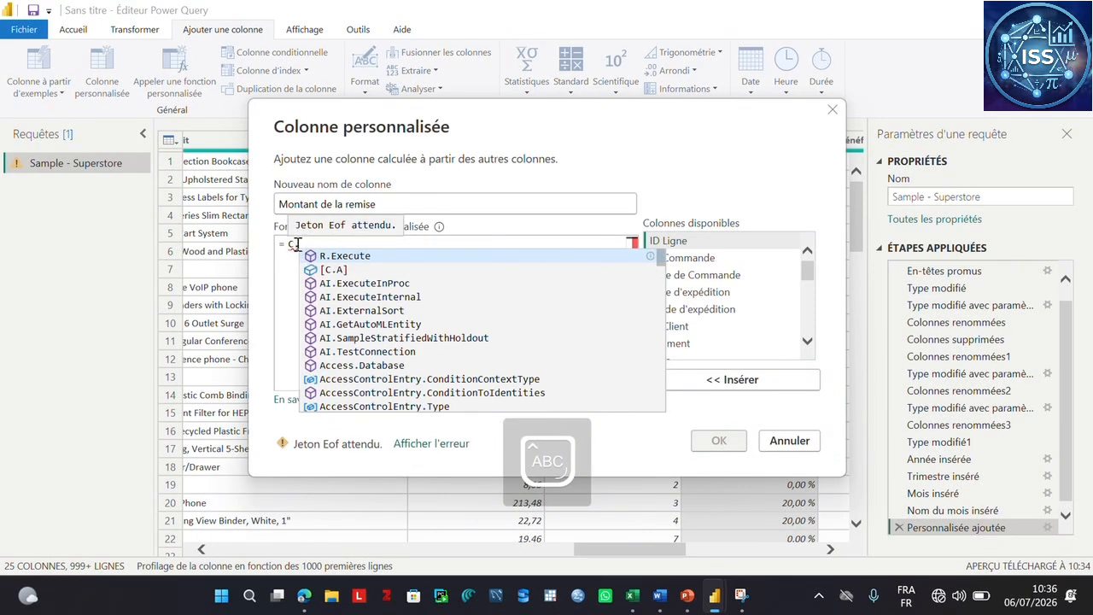
click(346, 256)
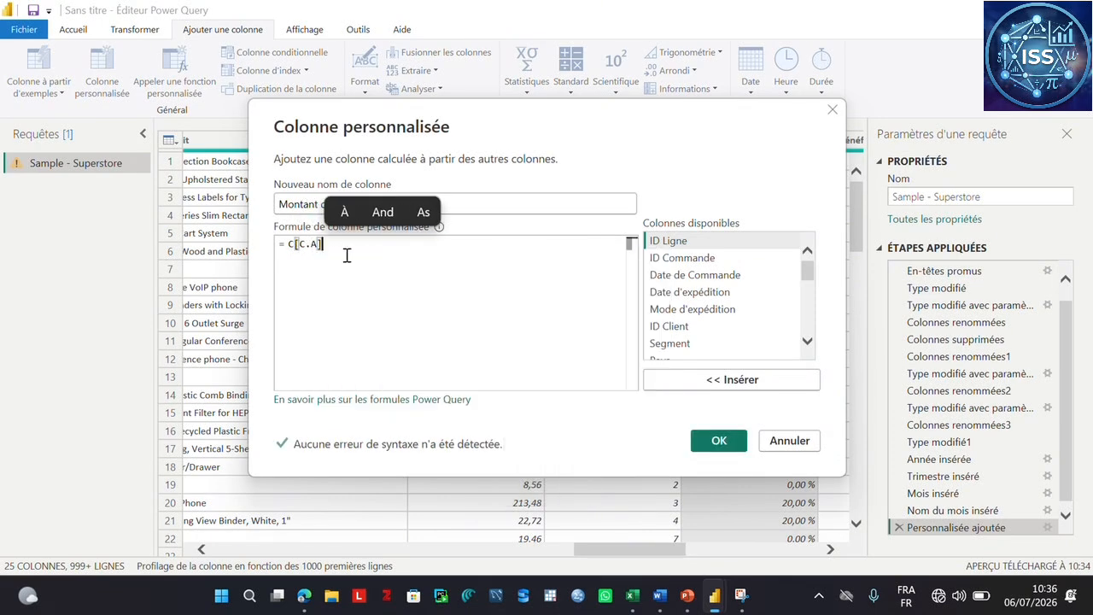
text(*)
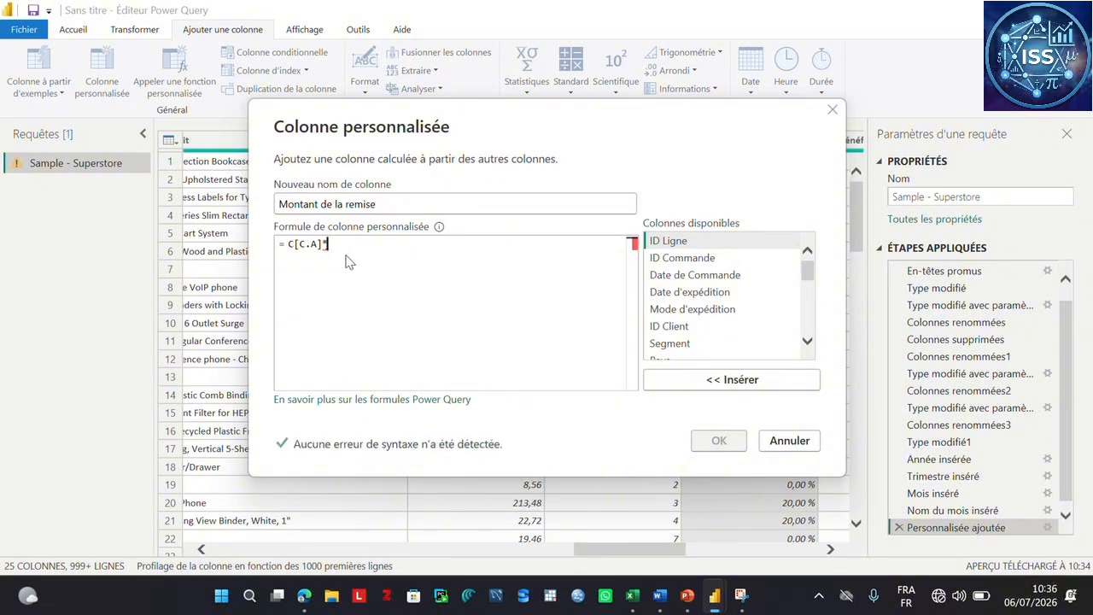
text(rem)
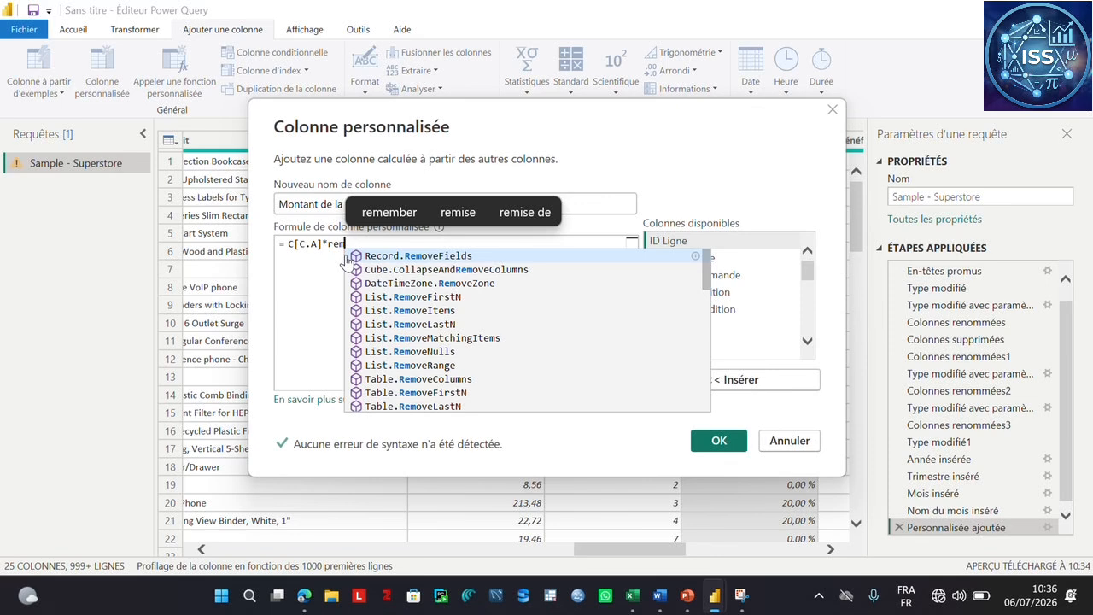
text(ise)
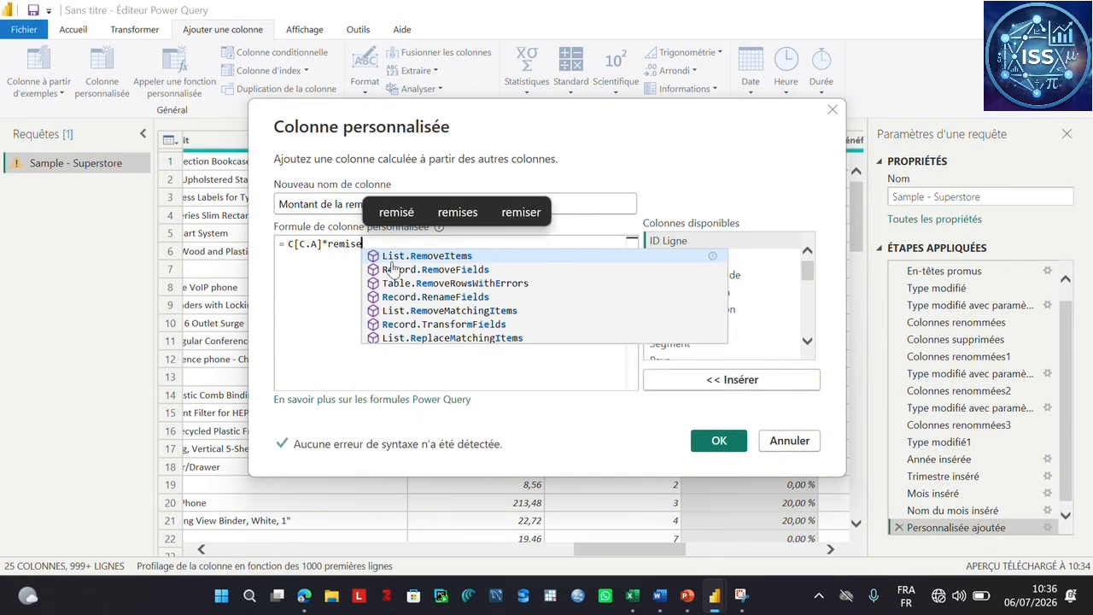
key(BackSpace)
key(BackSpace)
key(BackSpace)
key(BackSpace)
key(BackSpace)
key(BackSpace)
key(BackSpace)
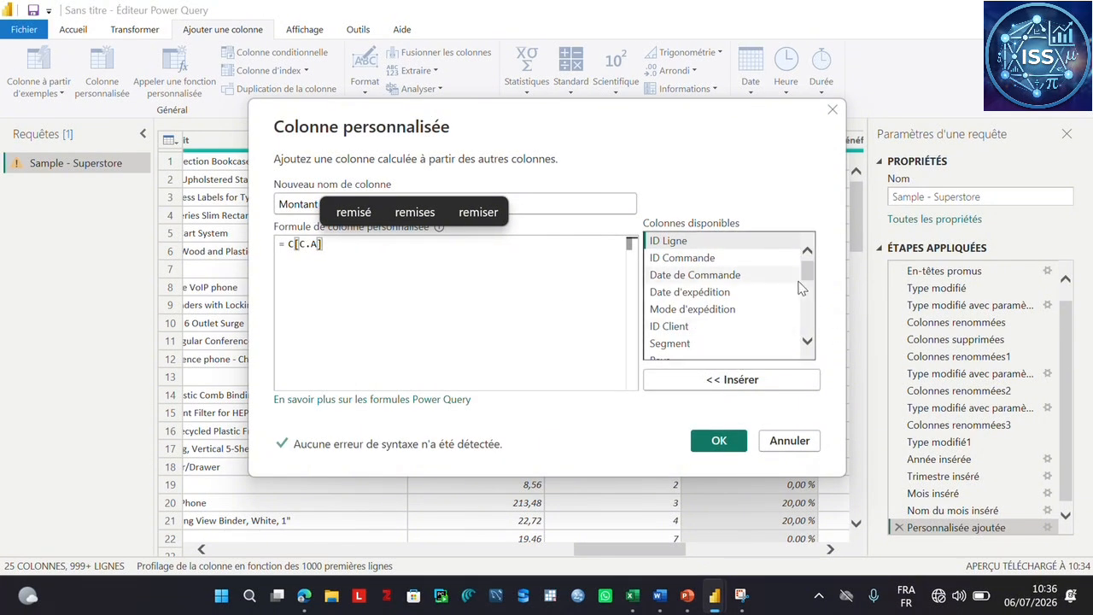
Step: Multiply the C.A reference by the Rémise column in the formula and create the Montant de la remise column
drag(807, 272, 809, 324)
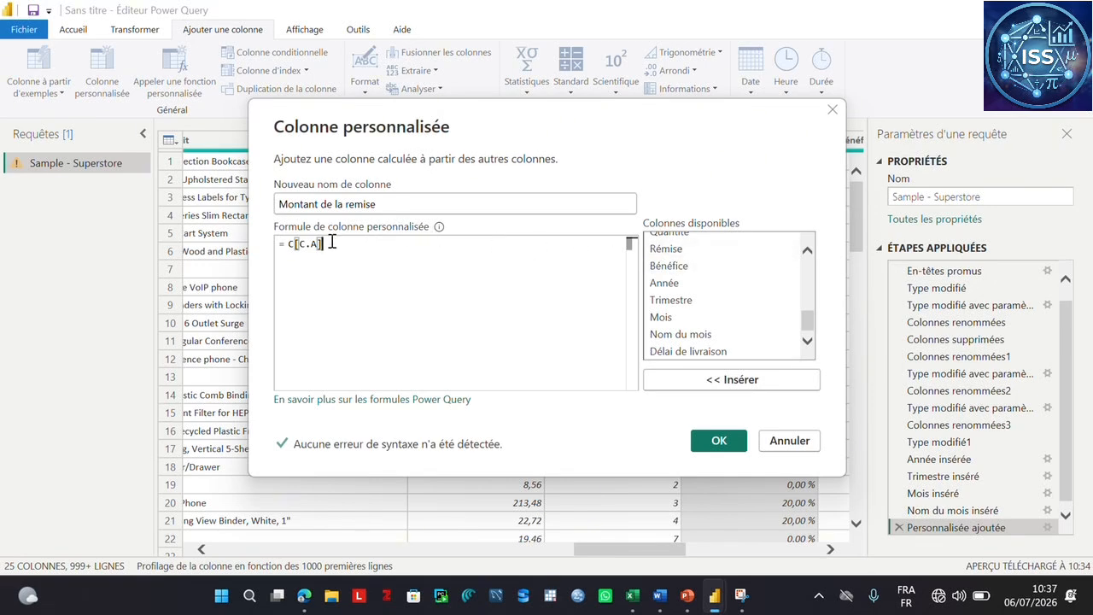
text(*)
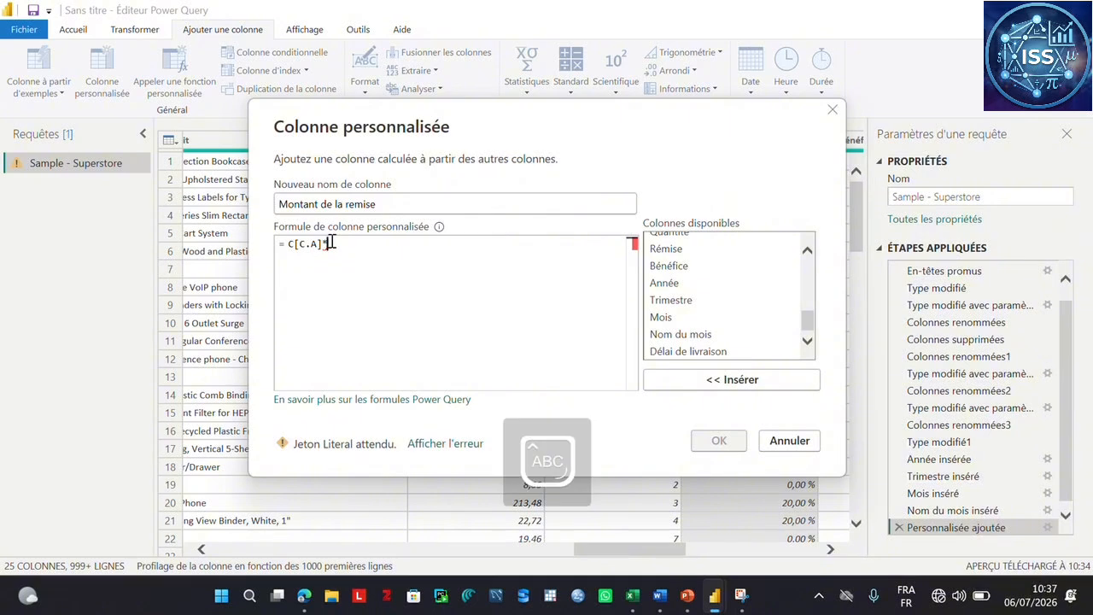
text(Ré)
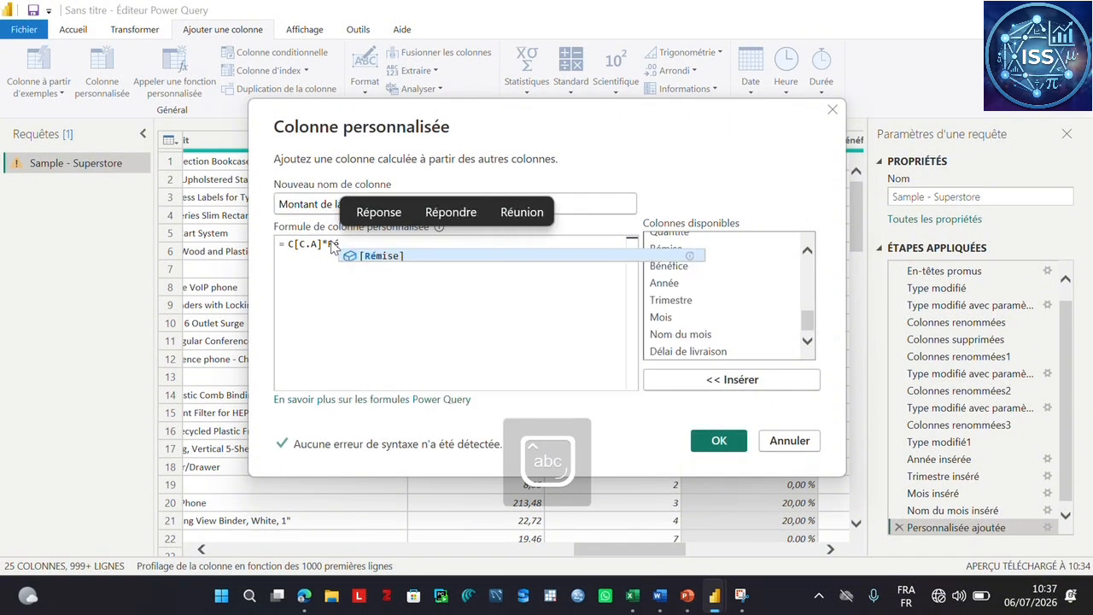
click(390, 260)
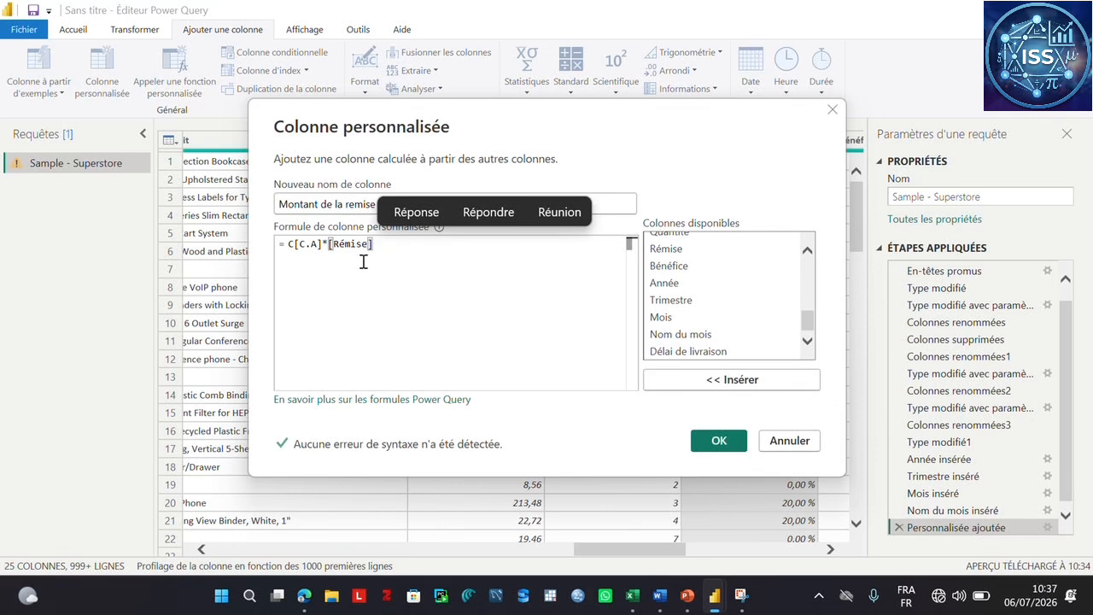
click(714, 440)
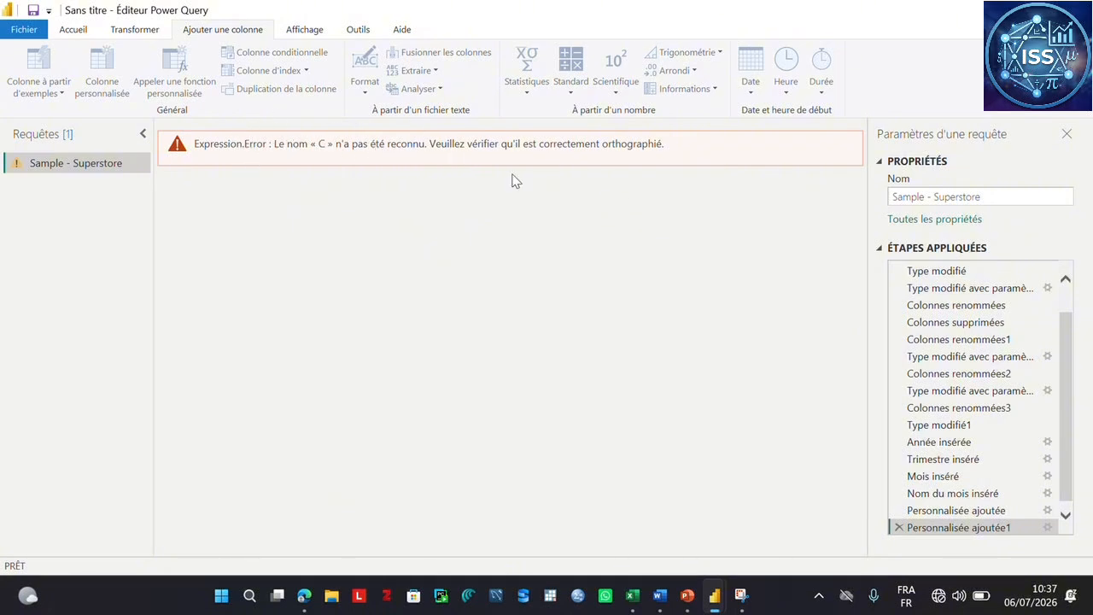
Step: Reopen the Personnalisée ajoutée1 step and remove the stray C before [C.A] so the formula reads [C.A]*[Rémise]
click(930, 527)
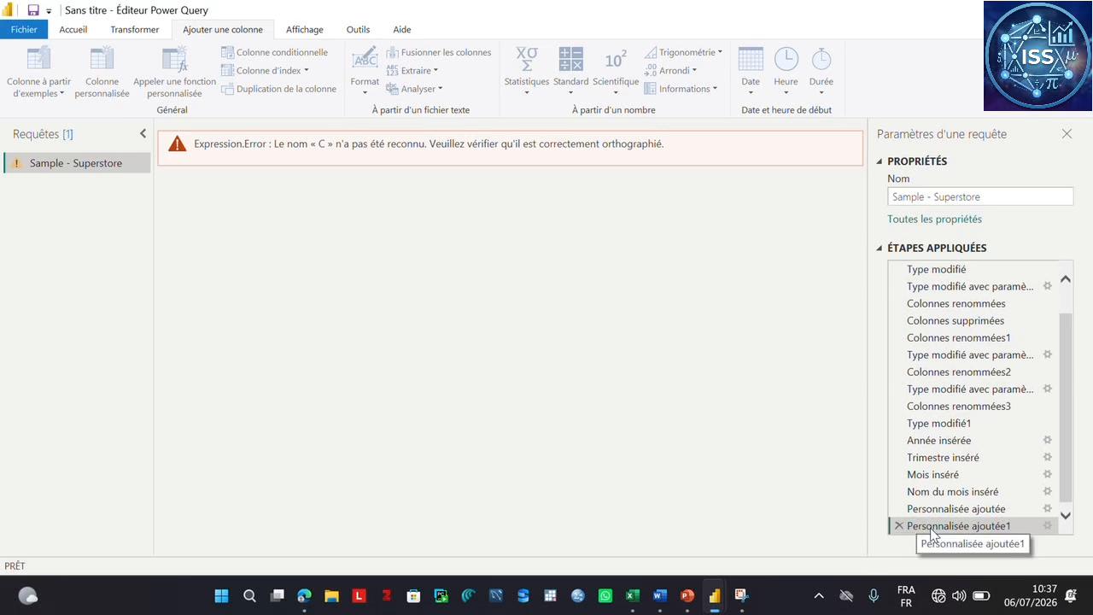
double_click(516, 144)
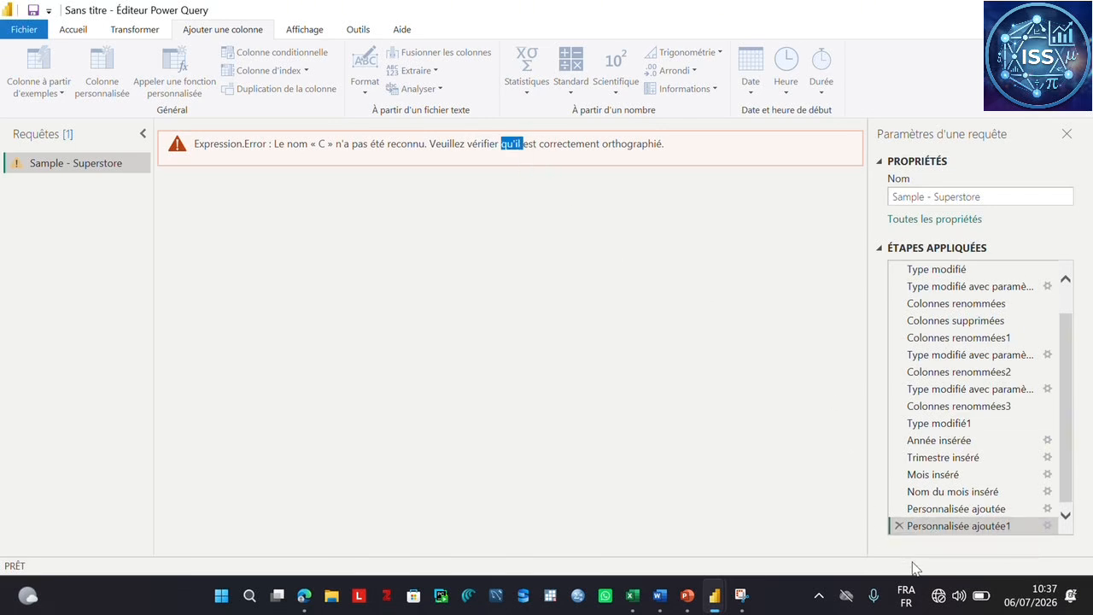
click(946, 529)
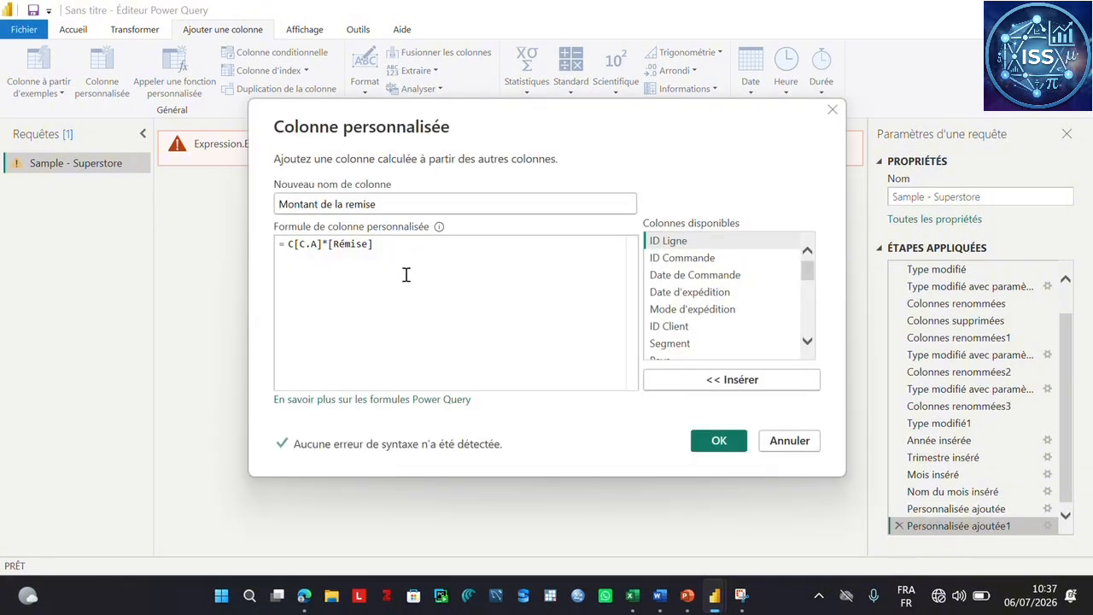
click(293, 245)
key(BackSpace)
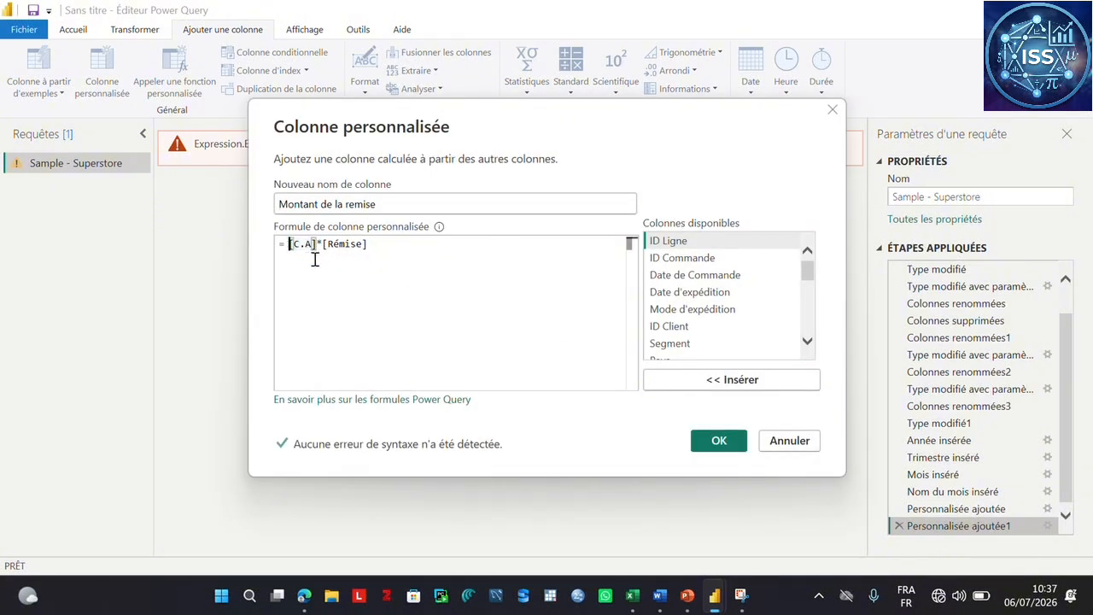
click(383, 246)
click(715, 441)
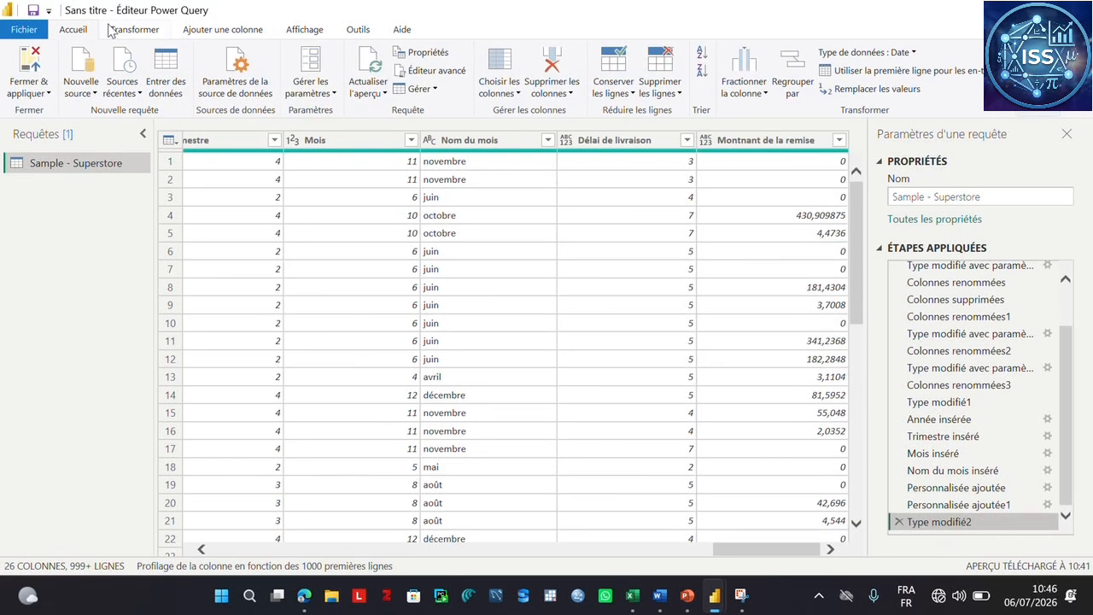
Step: Start a conditional column (Colonne conditionnelle) and name it "Categorie Benefice"
click(122, 33)
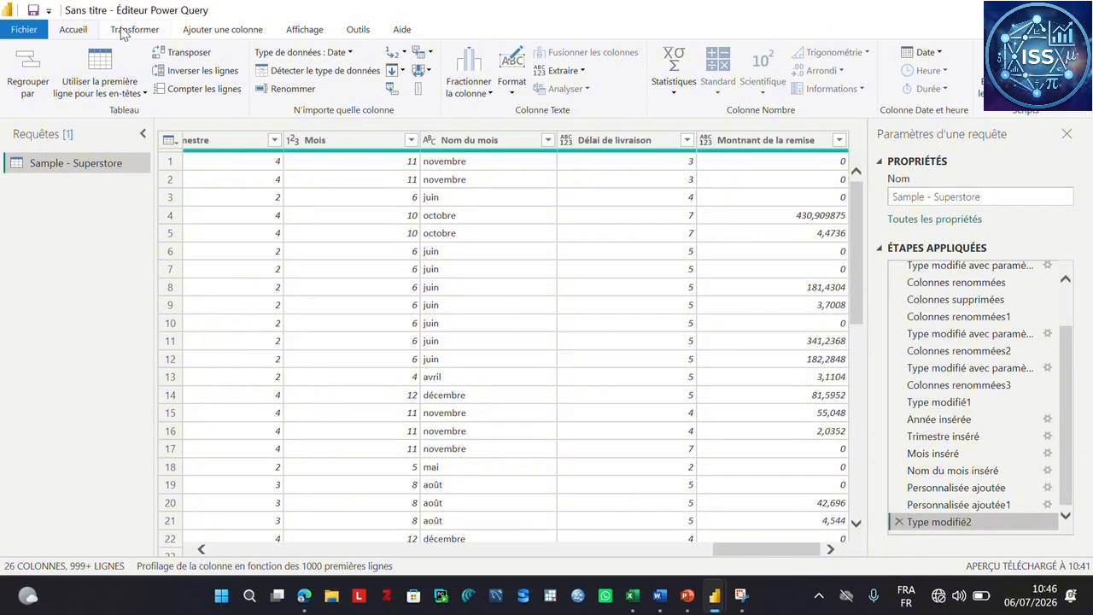
click(189, 35)
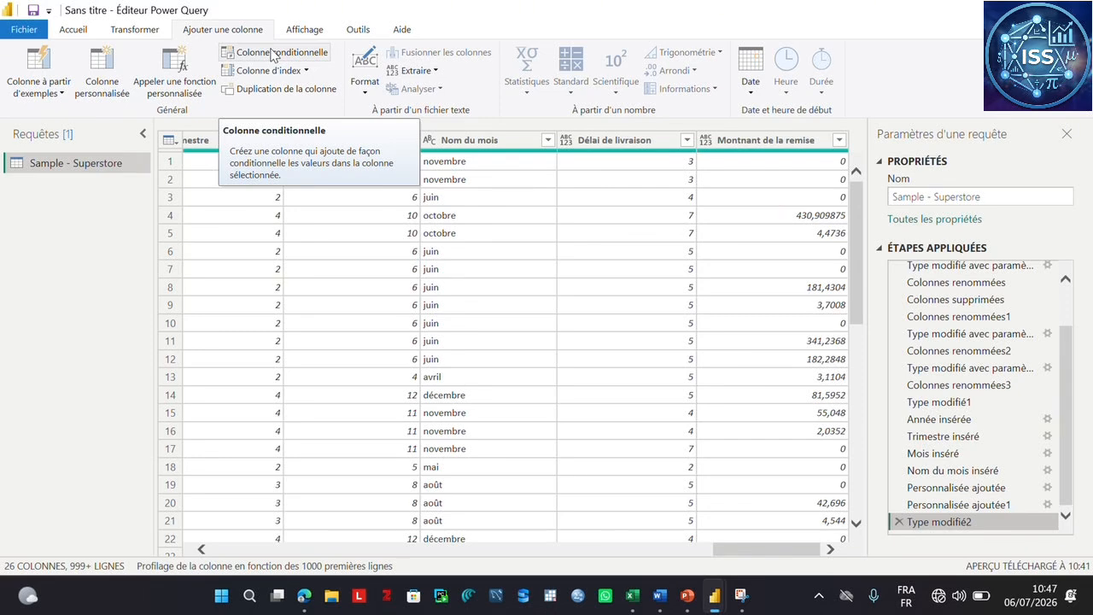
click(271, 53)
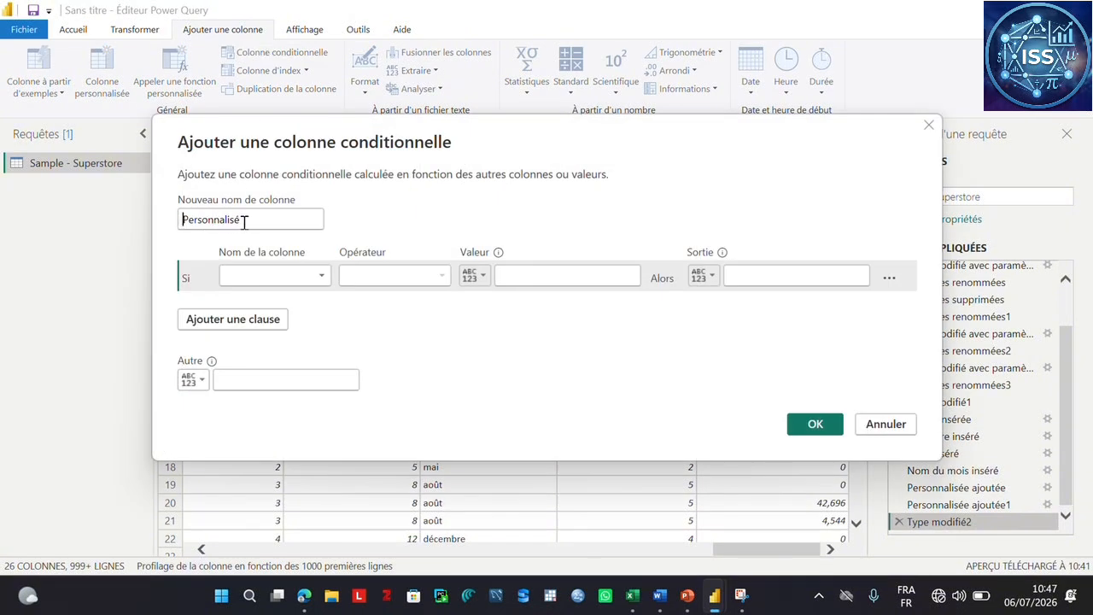
drag(244, 223, 163, 227)
key(Caps_Lock)
text(C)
key(Caps_Lock)
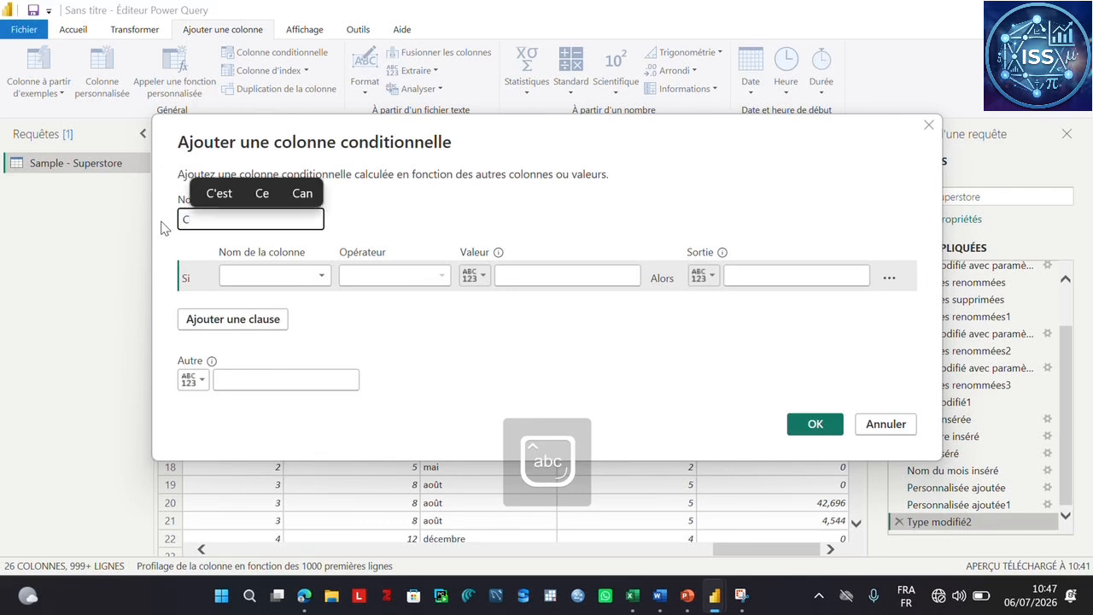
text(ategorie)
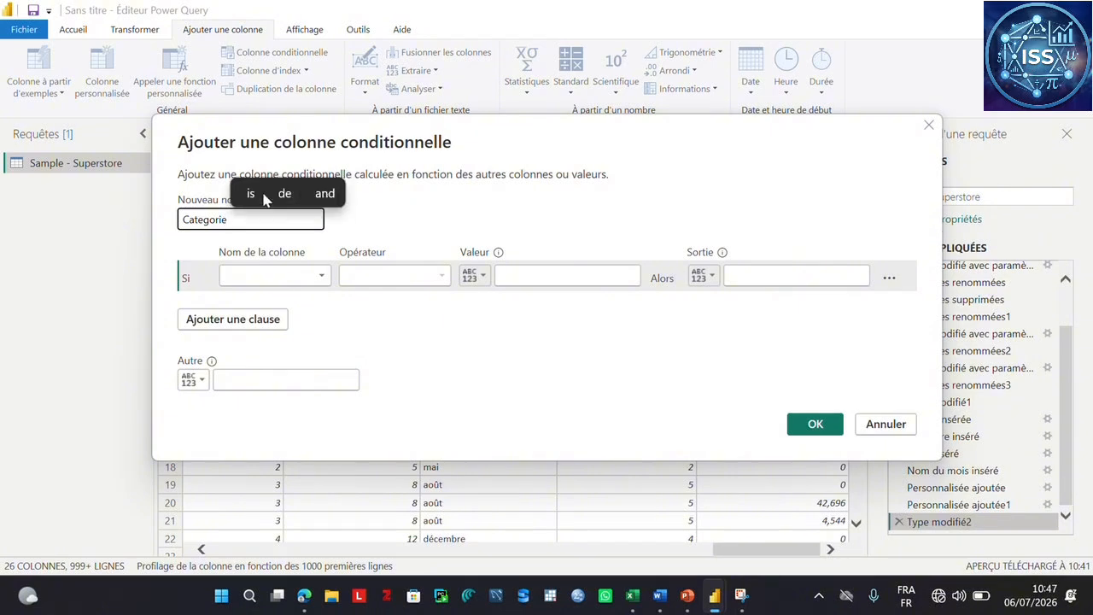
text( Ben)
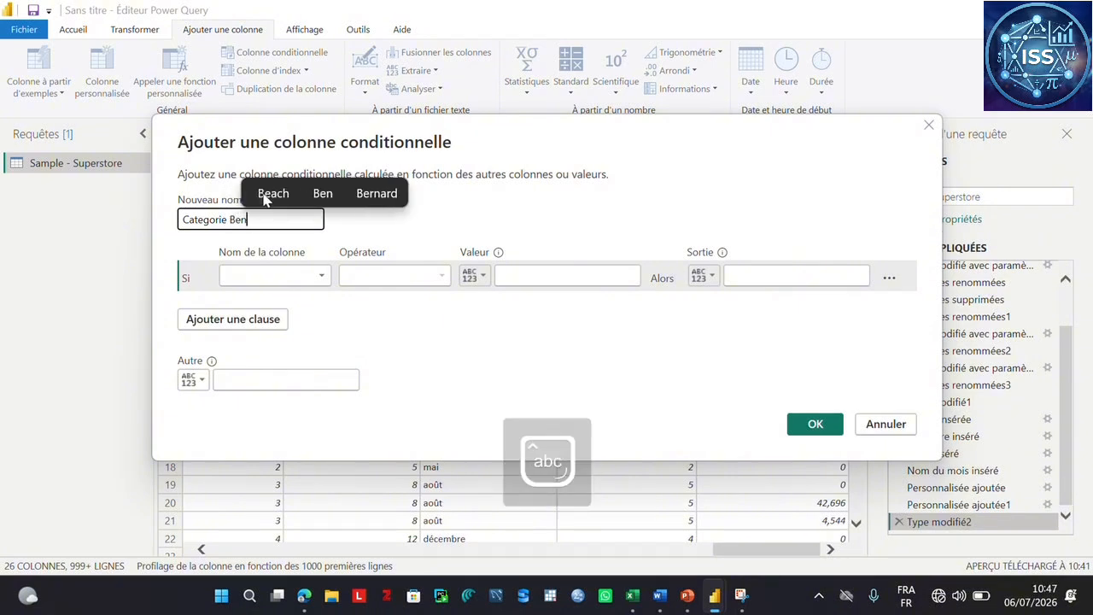
text(efice)
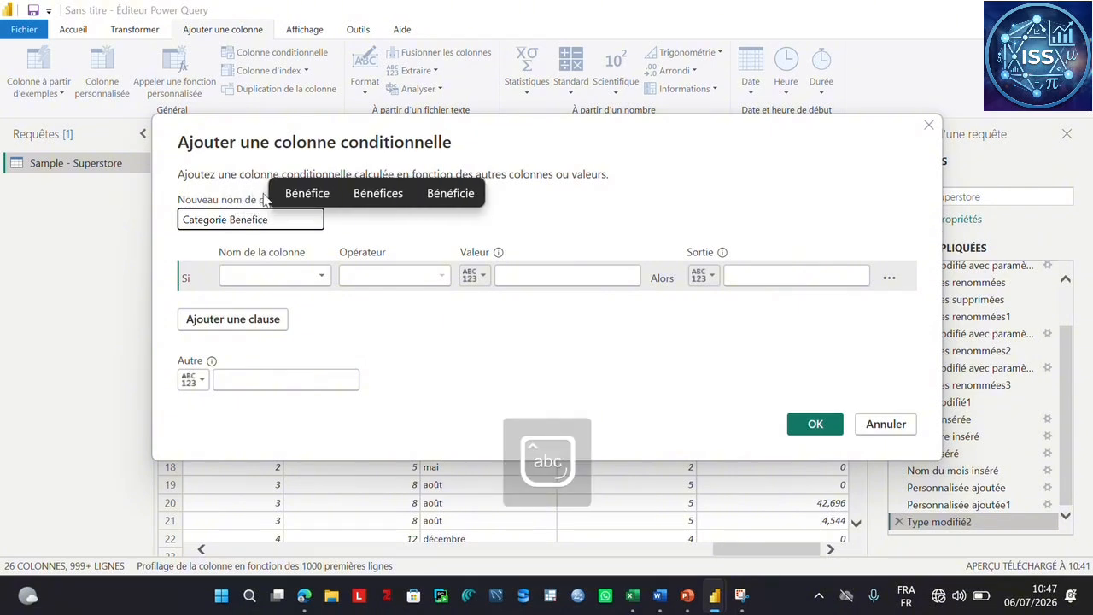
Step: Define the first clause so that Bénéfice "est supérieur à" 0 outputs "Gain"
click(326, 282)
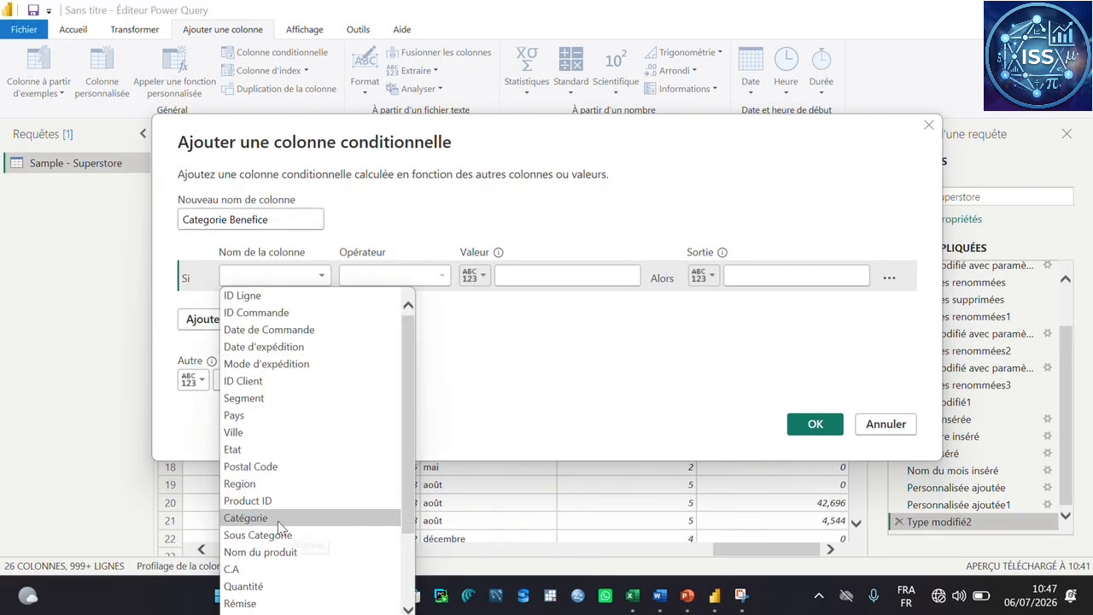
drag(406, 390, 384, 483)
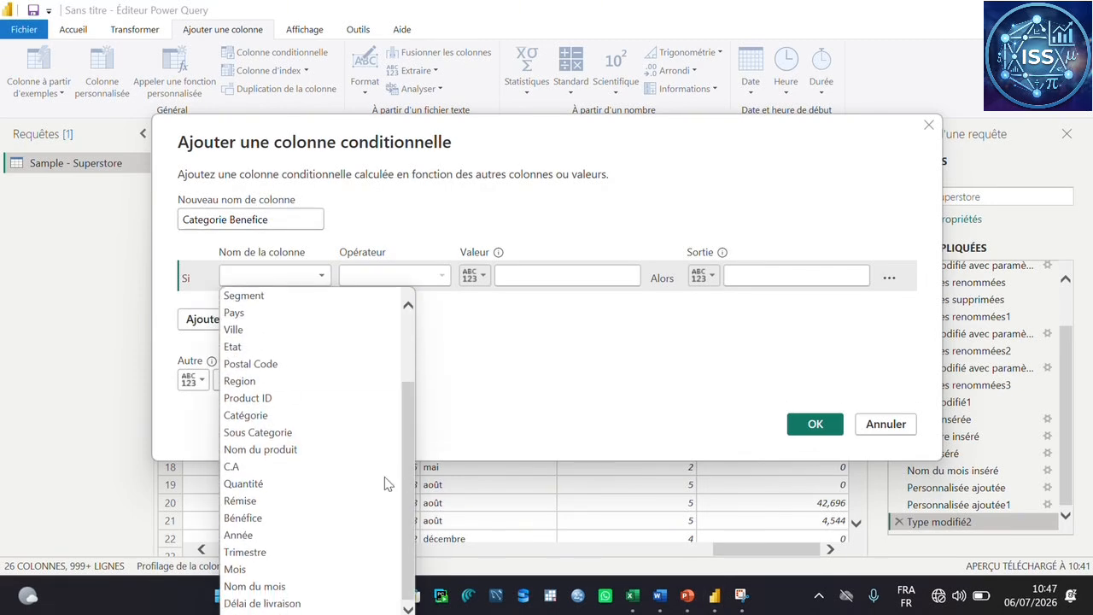
click(243, 519)
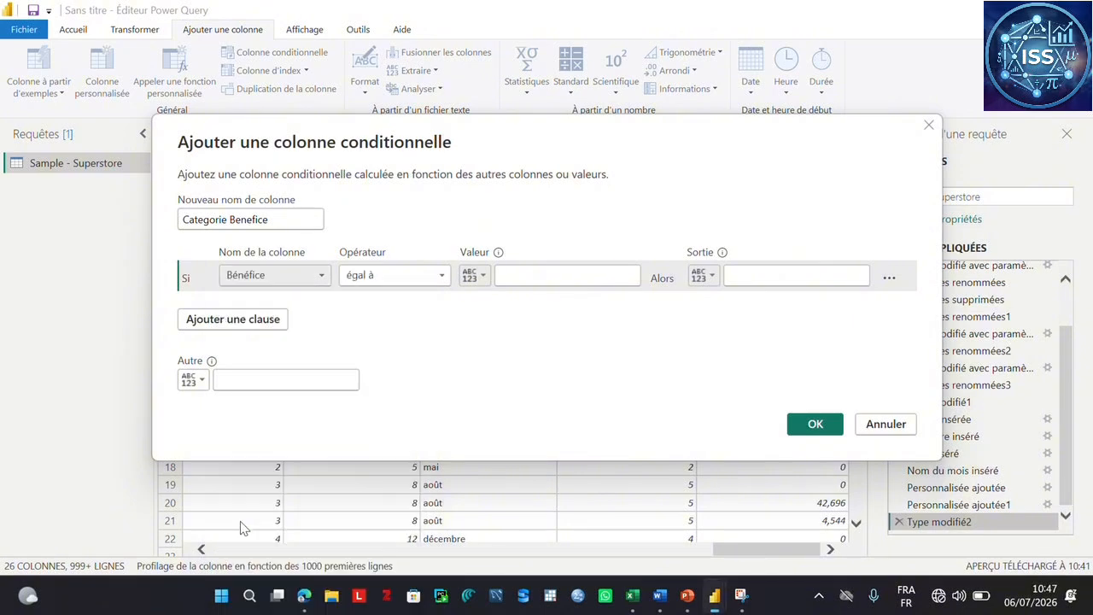
click(441, 282)
key(Escape)
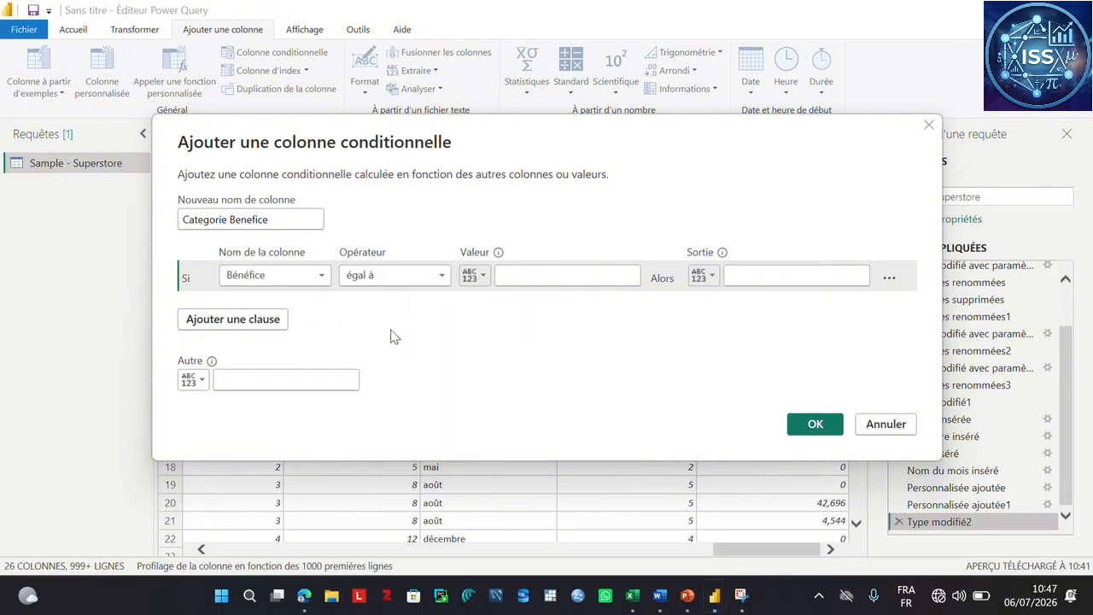
click(390, 330)
click(498, 275)
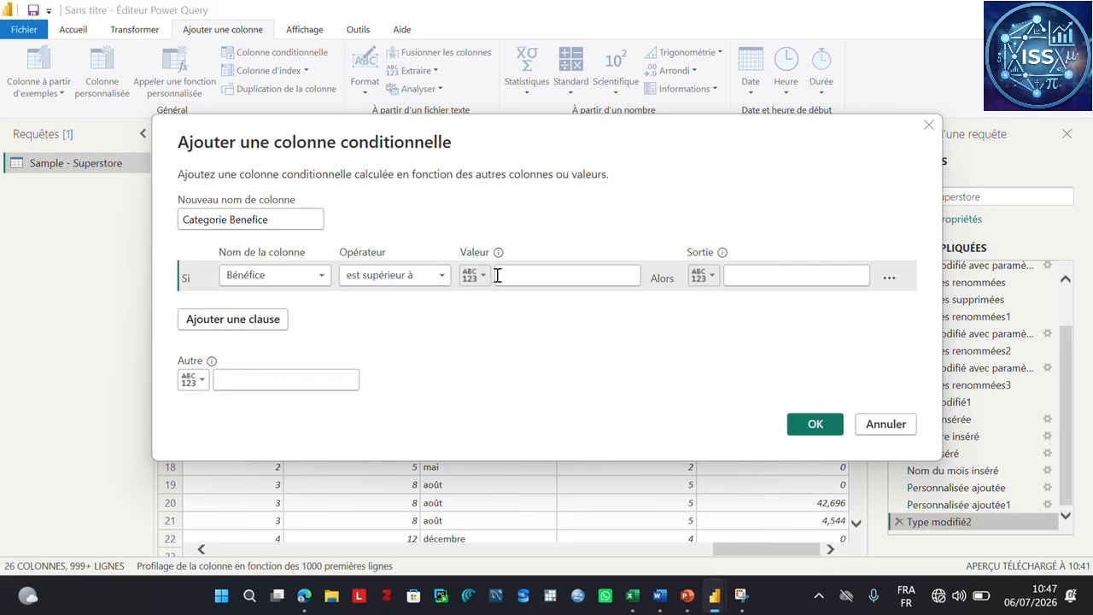
text(0)
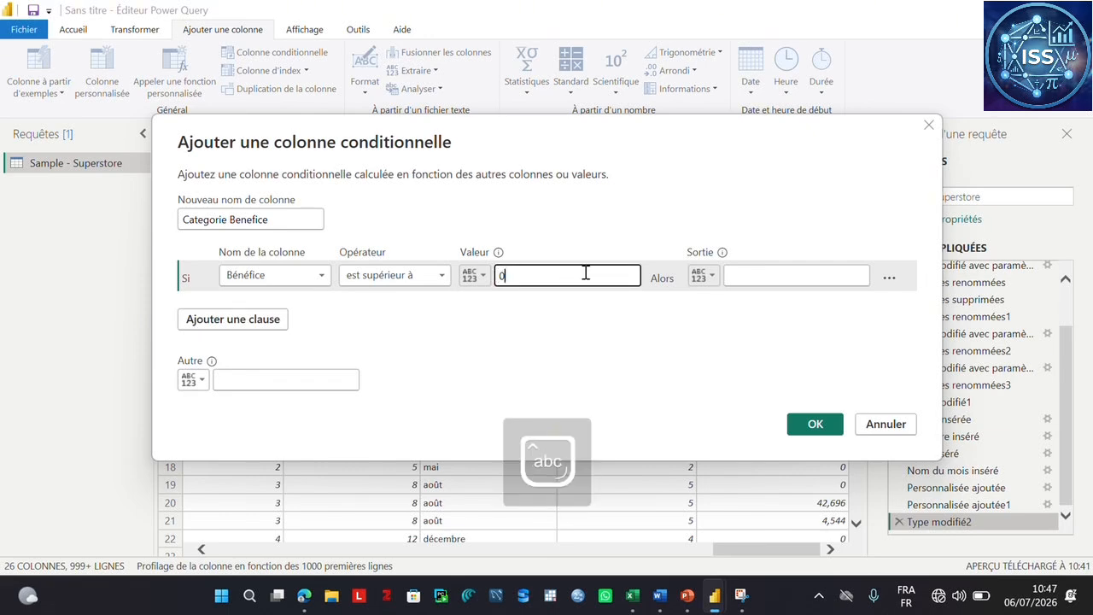
click(740, 274)
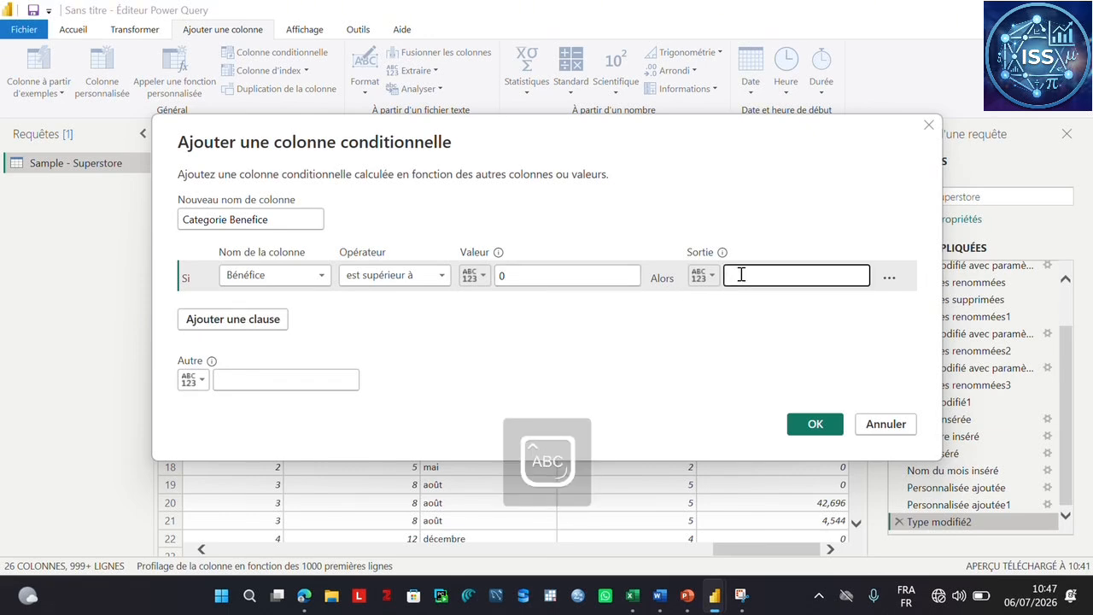
text(Gain)
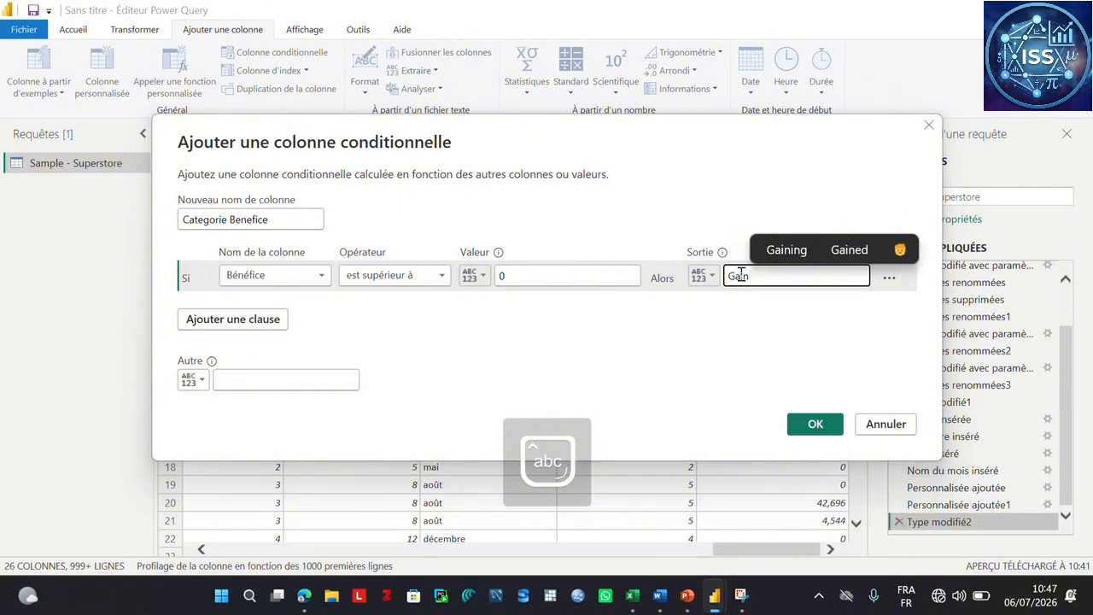
Step: Add a second clause so that Bénéfice "égal à" 0 outputs "Equilibre"
click(237, 319)
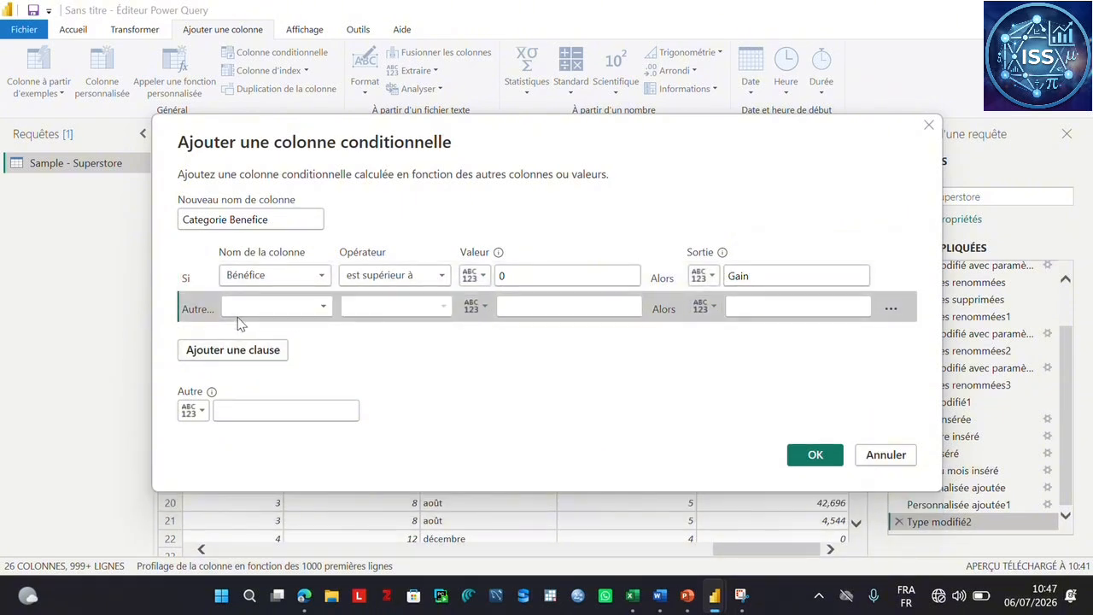
click(324, 313)
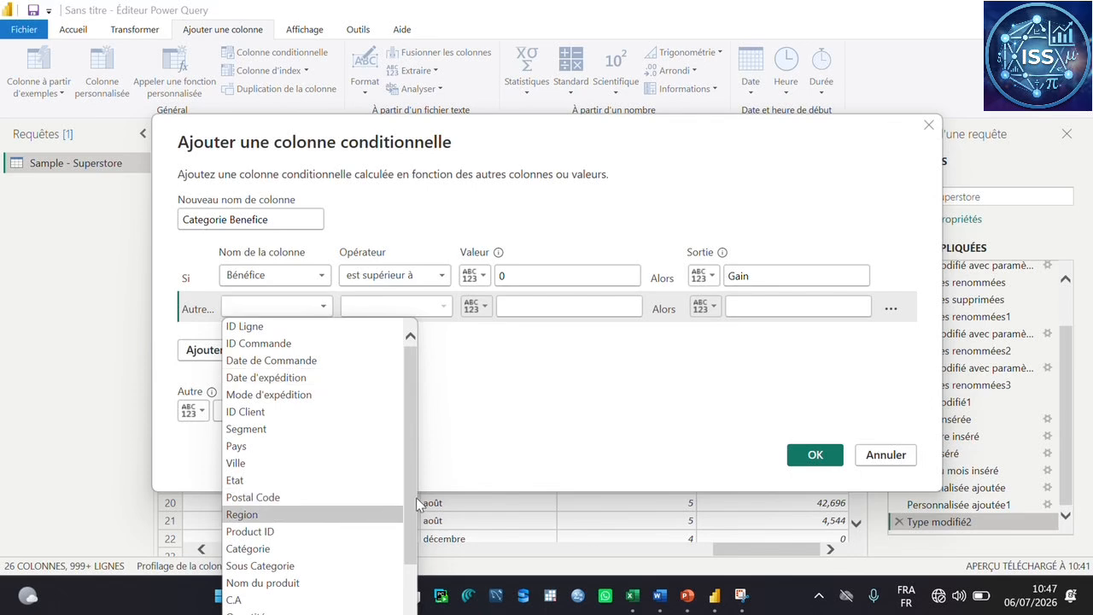
scroll(415, 521, down, 2)
scroll(414, 538, down, 1)
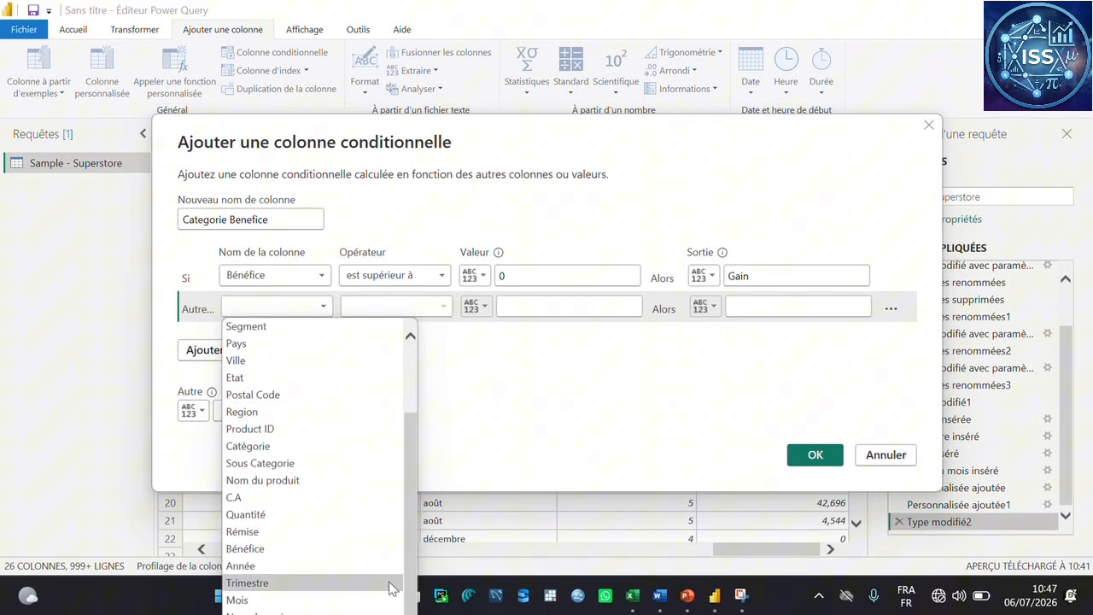
click(264, 542)
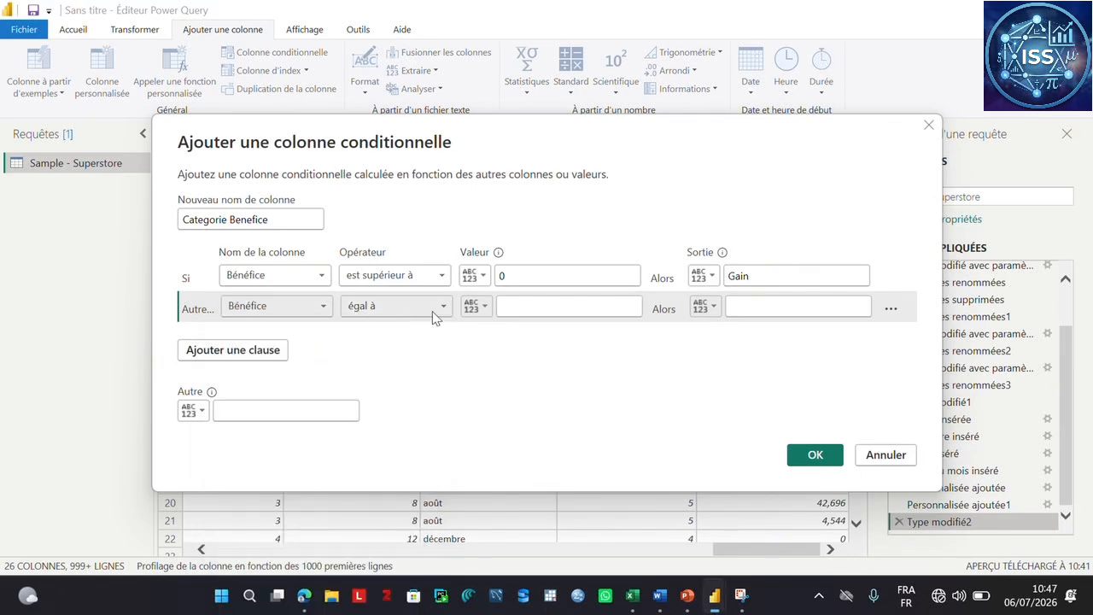
click(506, 305)
click(506, 302)
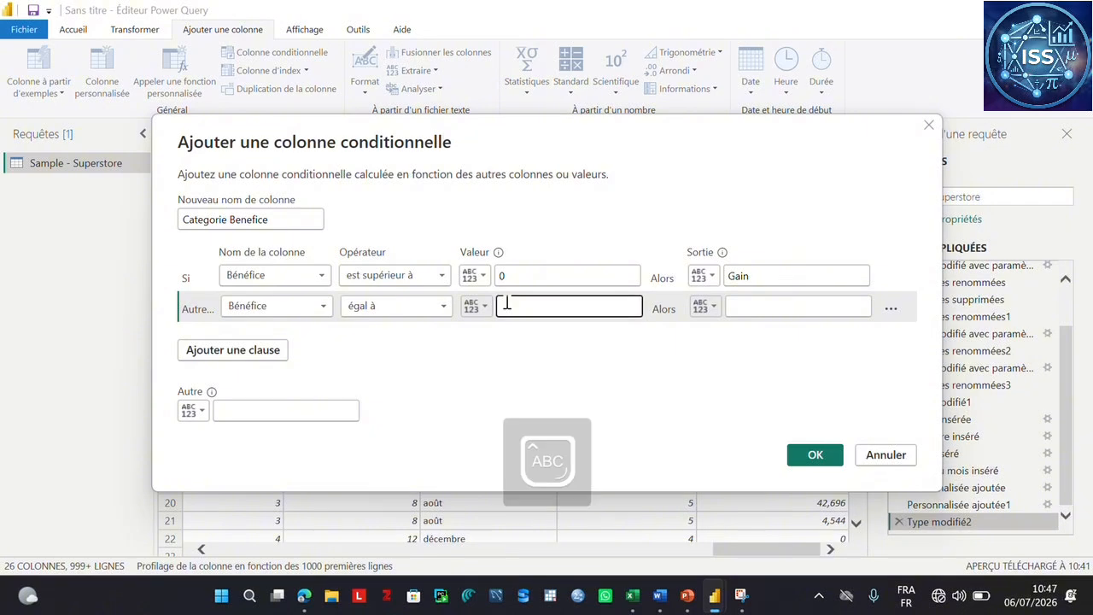
text(0)
click(733, 309)
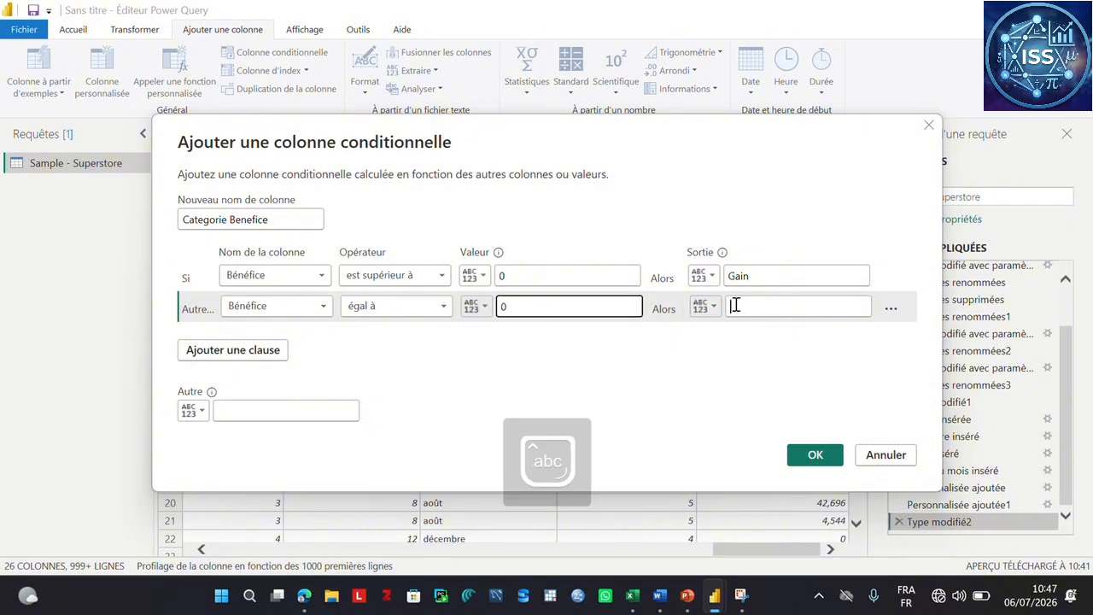
text(E)
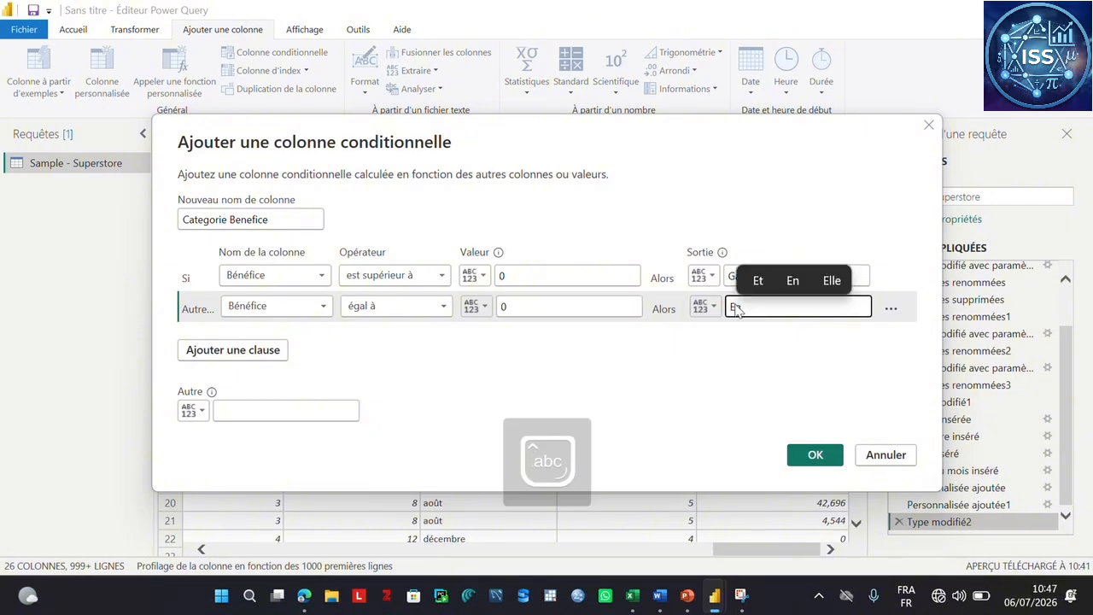
text(quilibre)
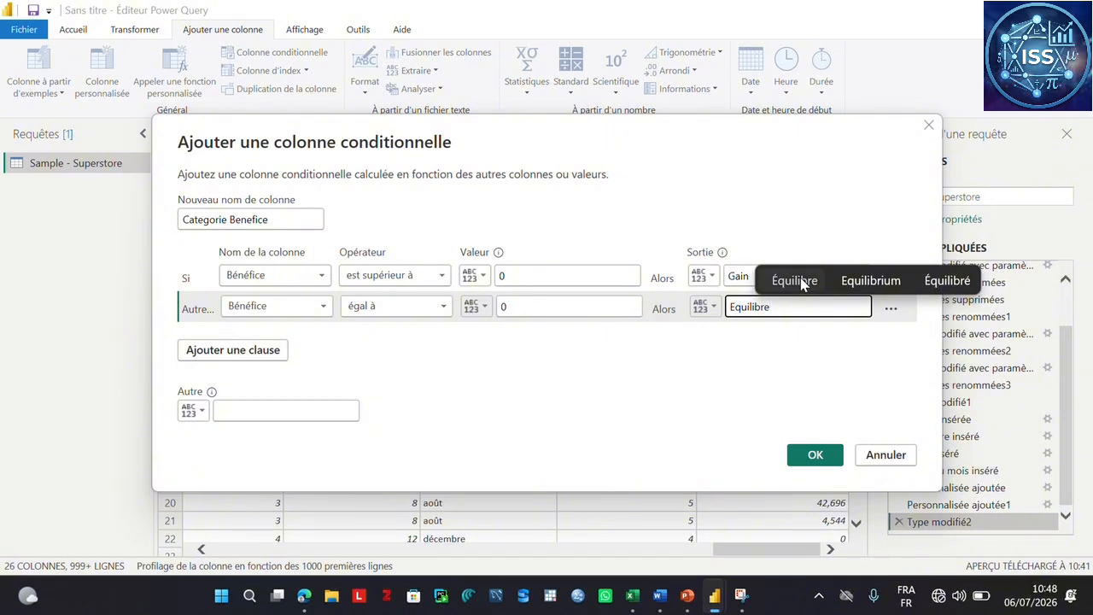
click(680, 346)
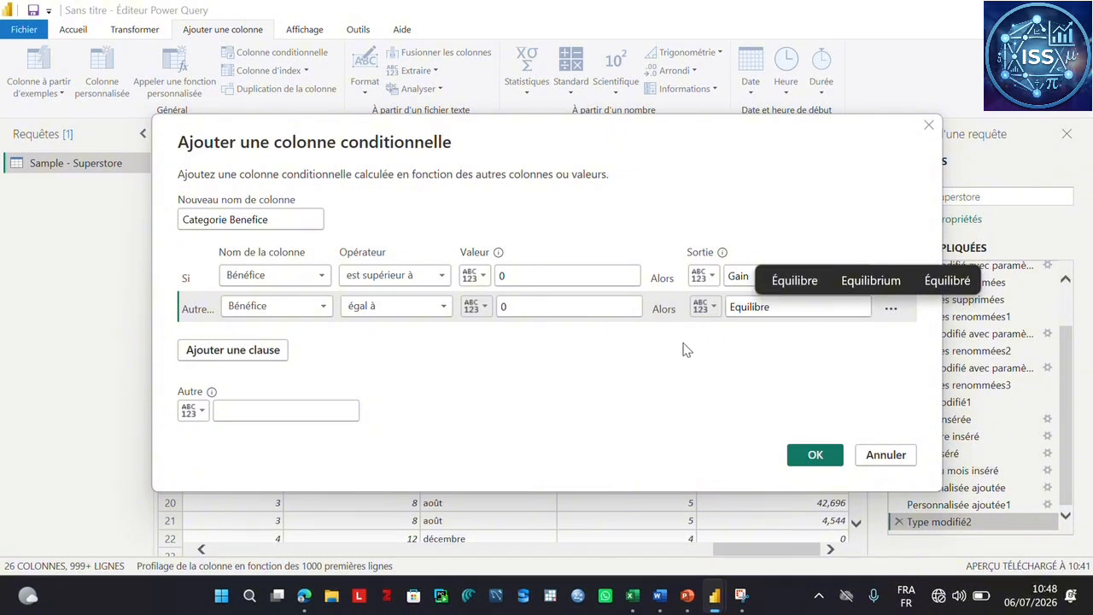
Step: Add a third clause to the conditional column testing whether Bénéfice "est inférieur à" 0
click(285, 353)
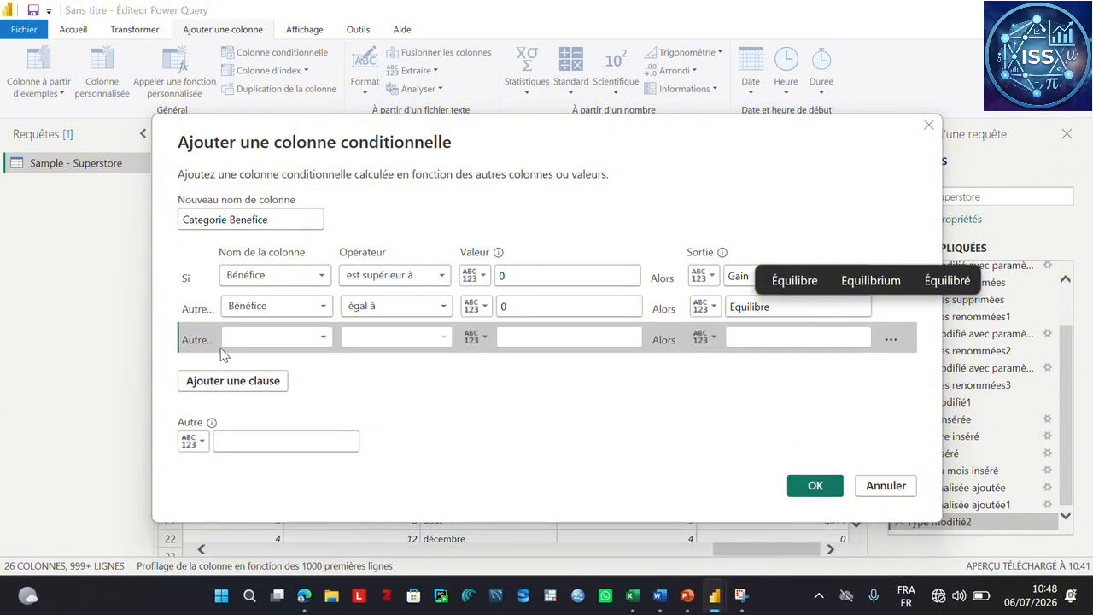
key(Caps_Lock)
key(Caps_Lock)
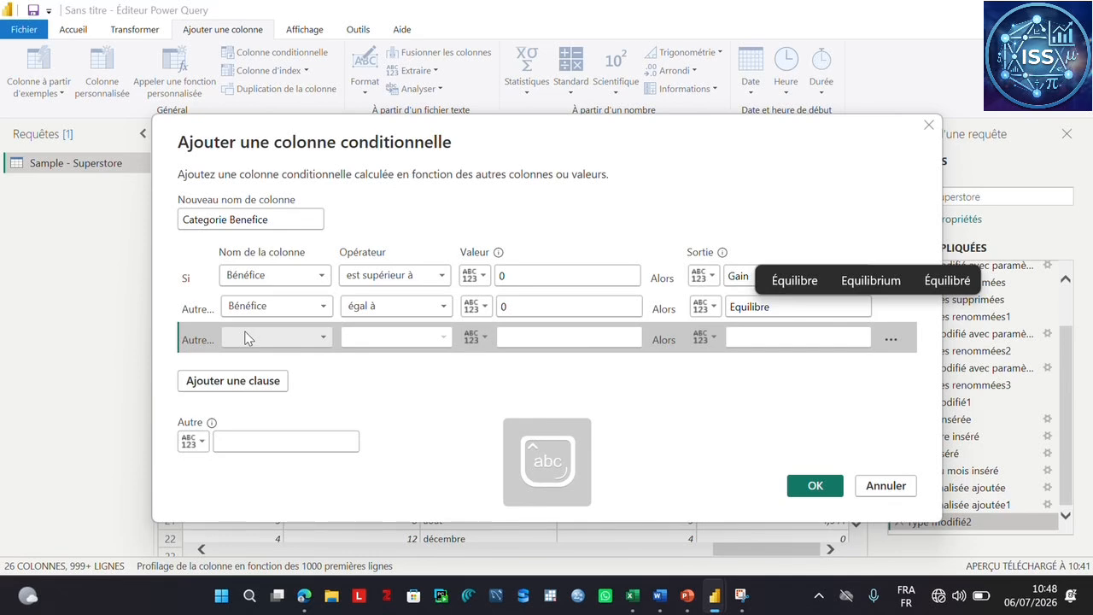
click(276, 339)
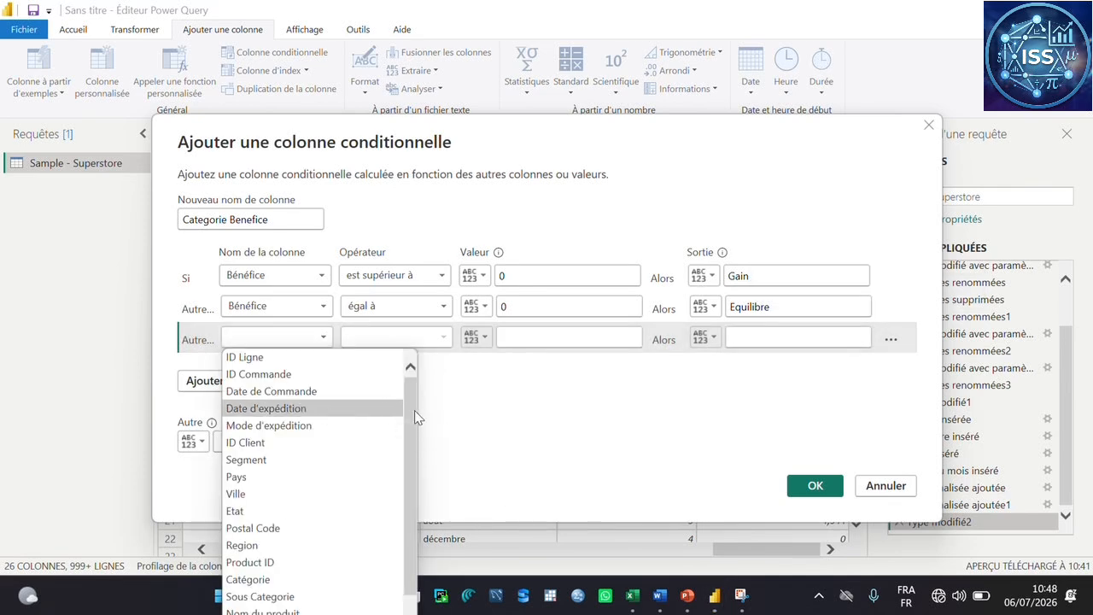
scroll(407, 422, down, 2)
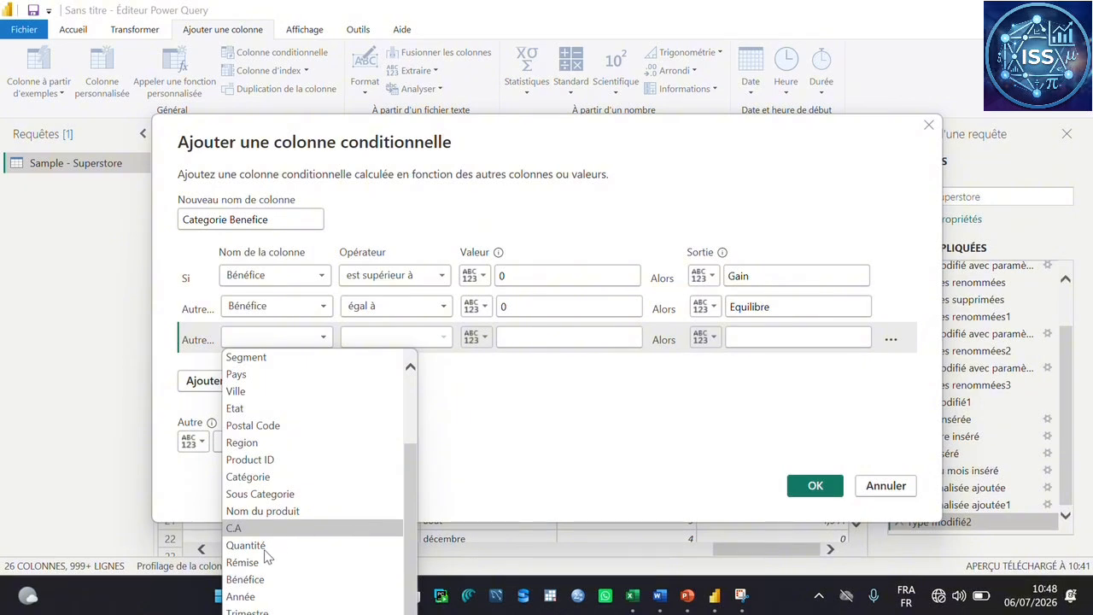
click(256, 579)
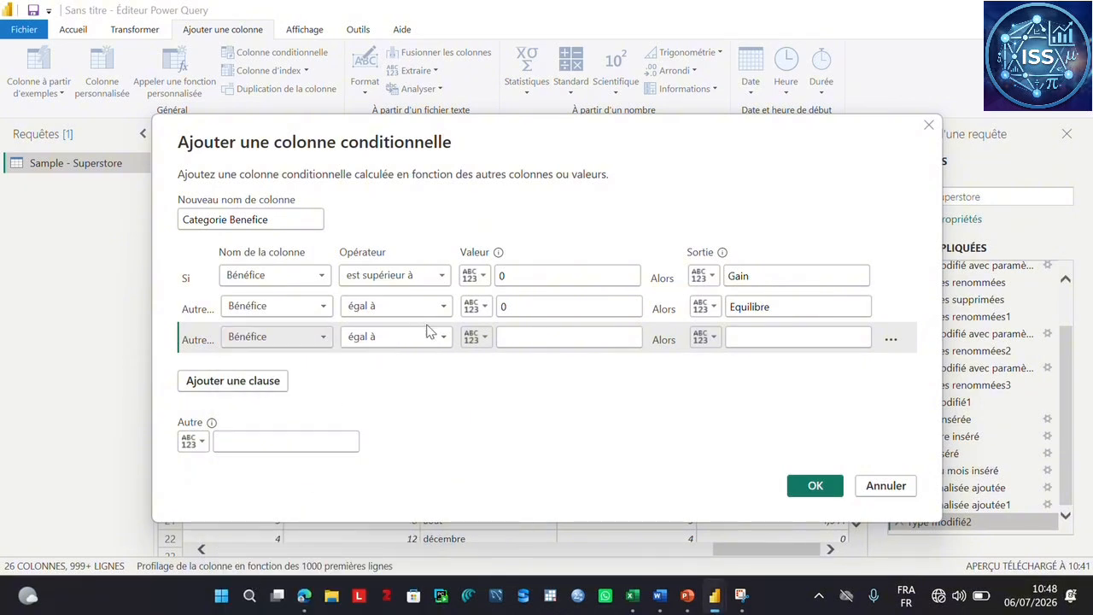
click(443, 337)
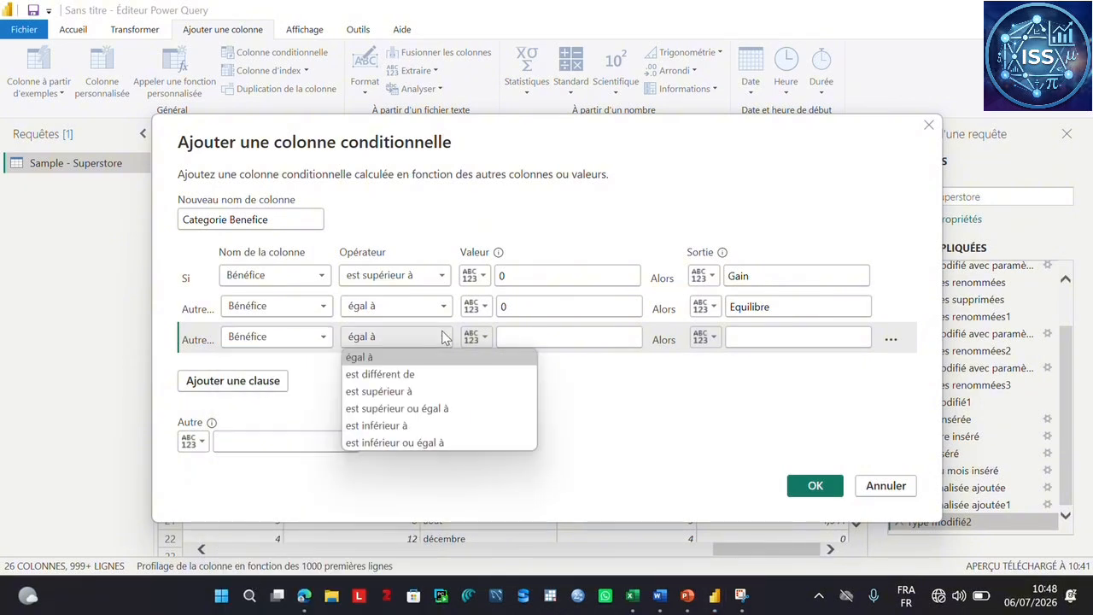
click(364, 426)
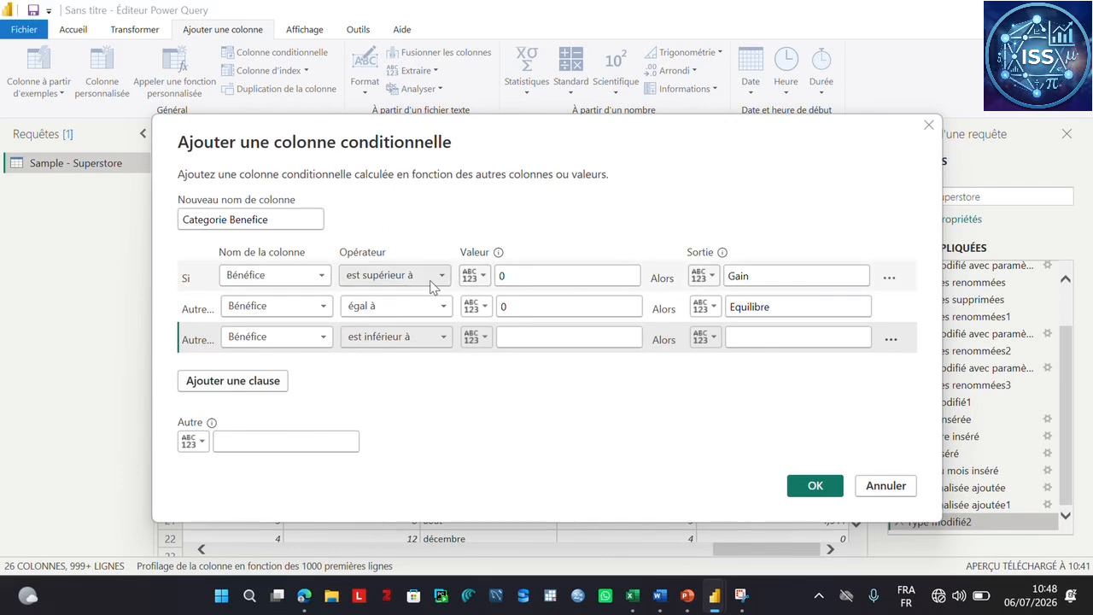
click(510, 338)
text(0)
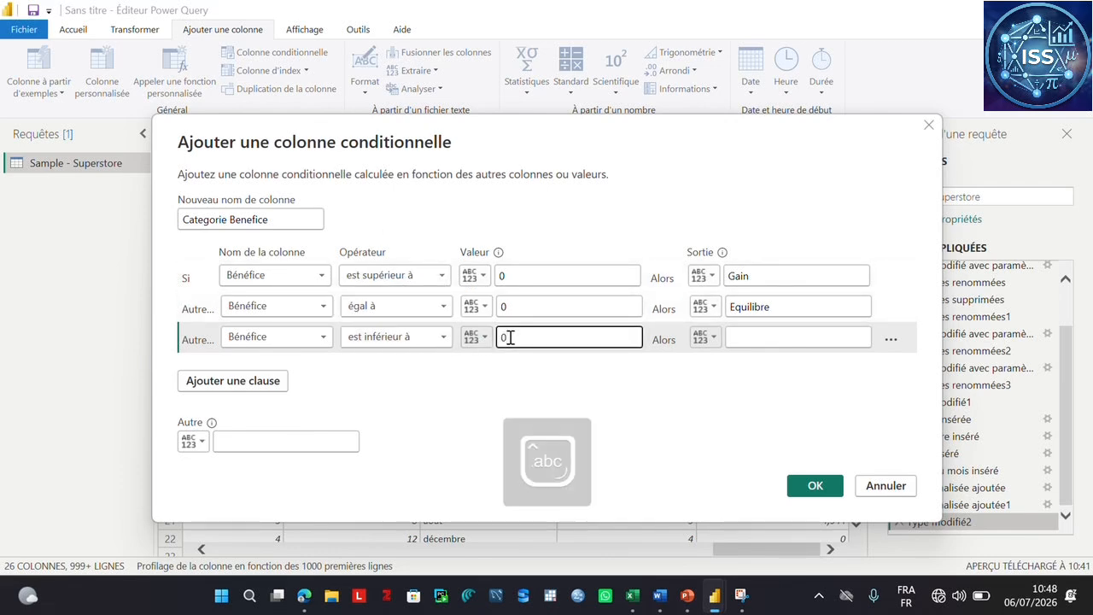
Step: Set the third clause's output to "Perte" and create the Categorie Benefice column
click(741, 334)
key(Caps_Lock)
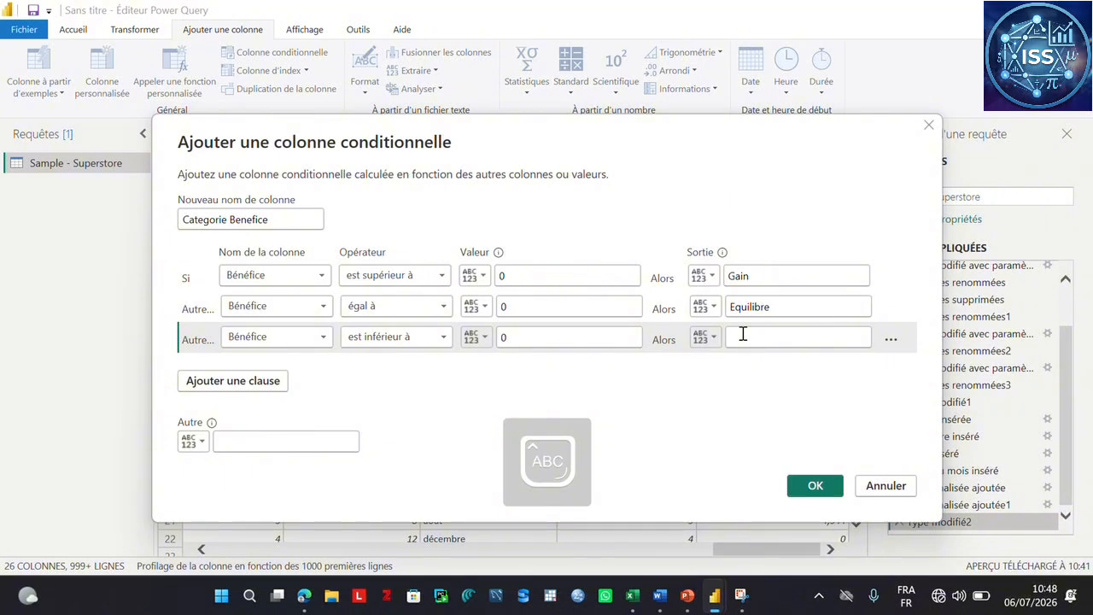
text(Perte)
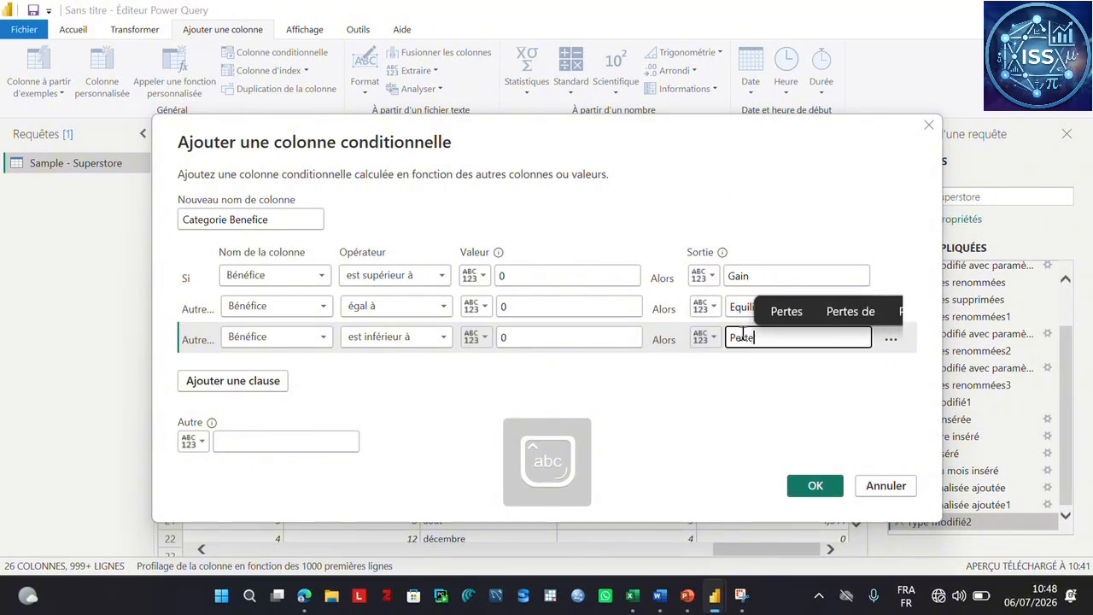
click(814, 486)
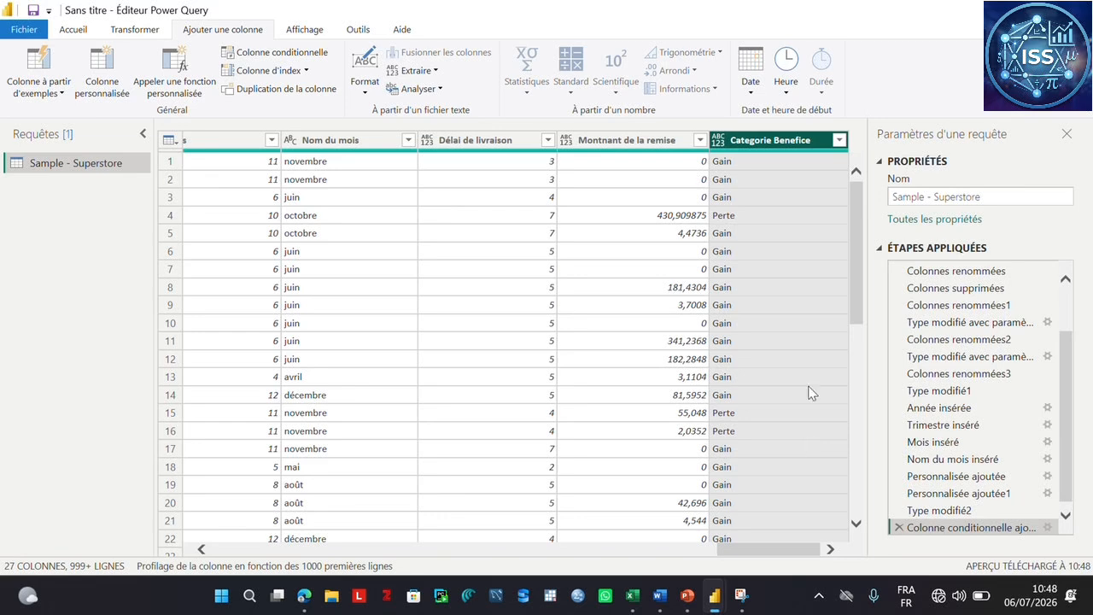
Step: Check the distinct values of Categorie Benefice and apply its filter with Equilibre, Gain and Perte all selected
click(839, 141)
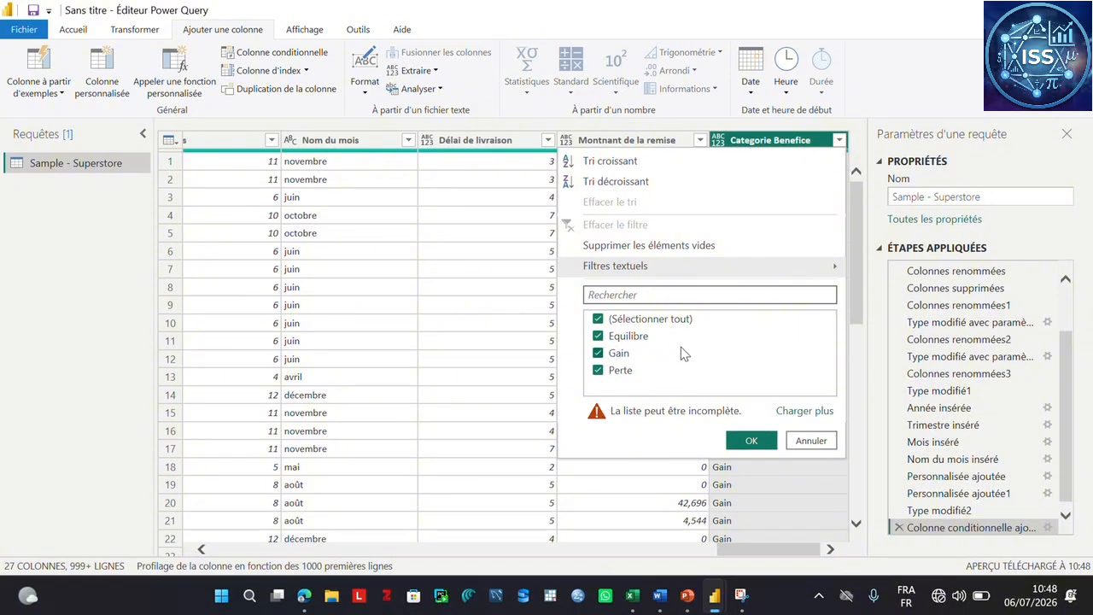
click(748, 440)
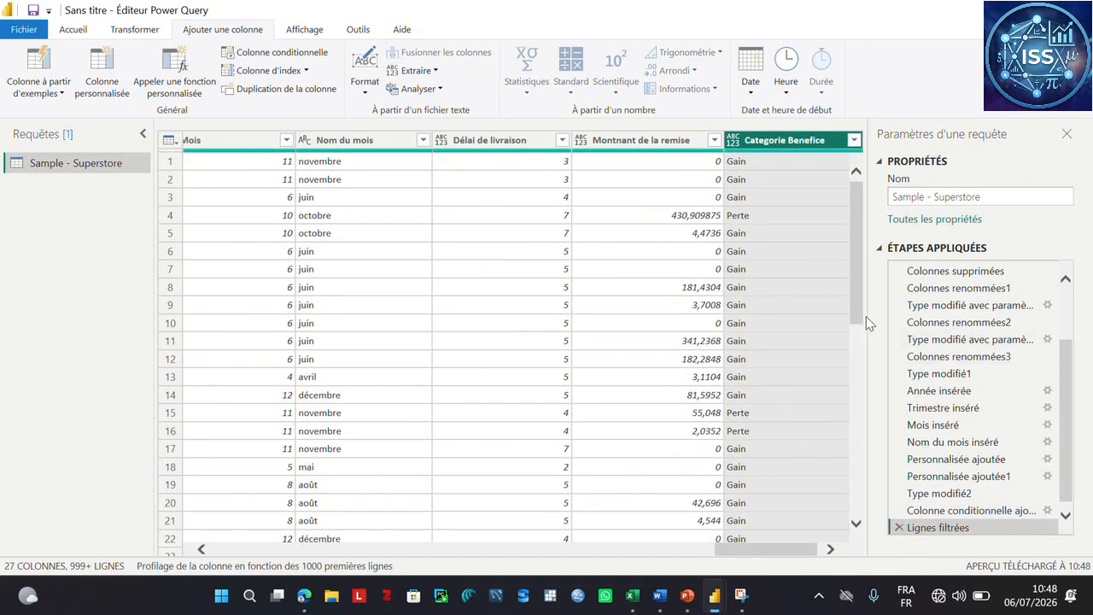
drag(859, 311, 858, 266)
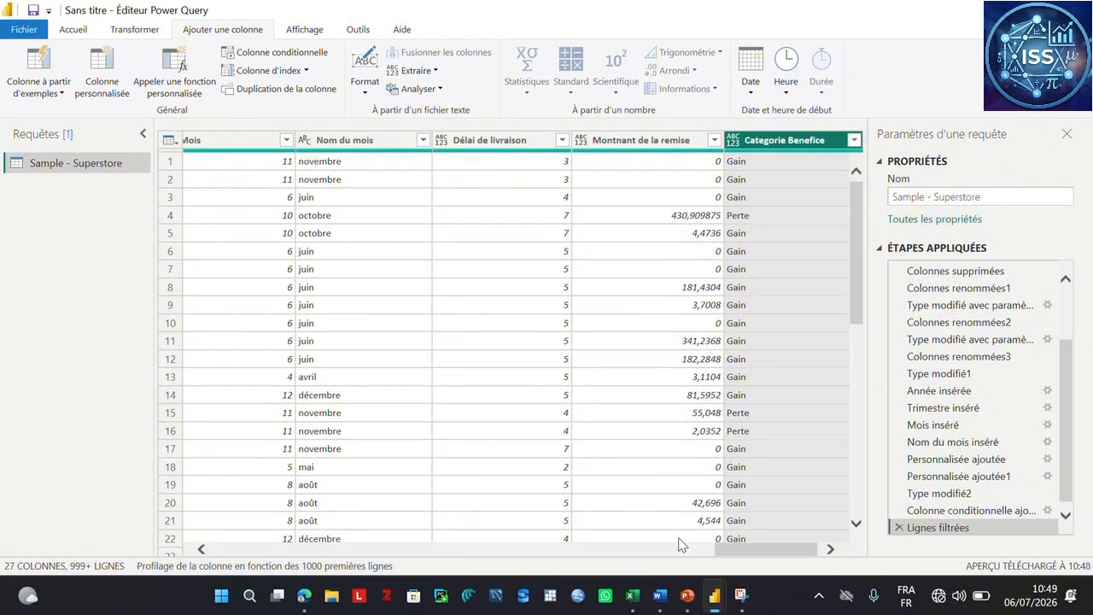